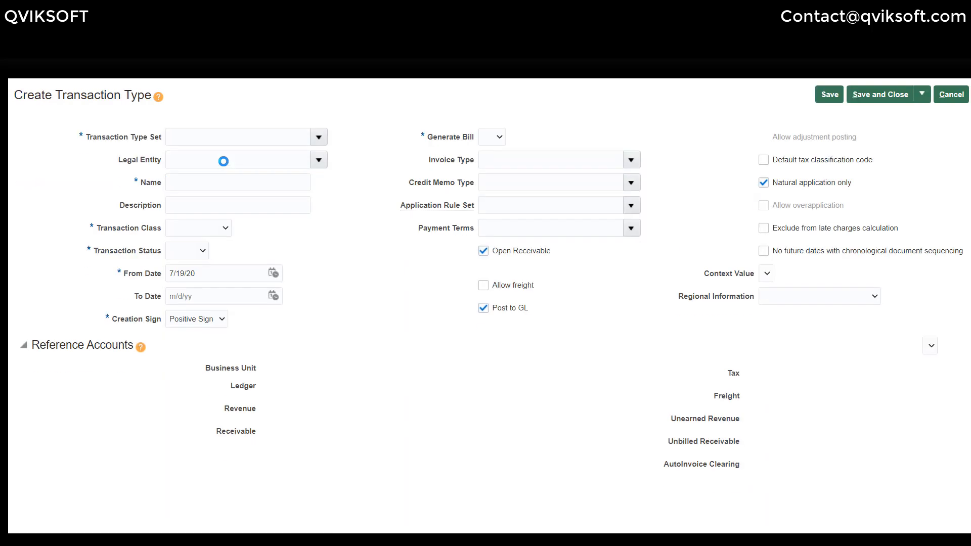
Set the transaction type set to Common Set and name the transaction type QS Sales Invoice.
click(247, 143)
text(comm)
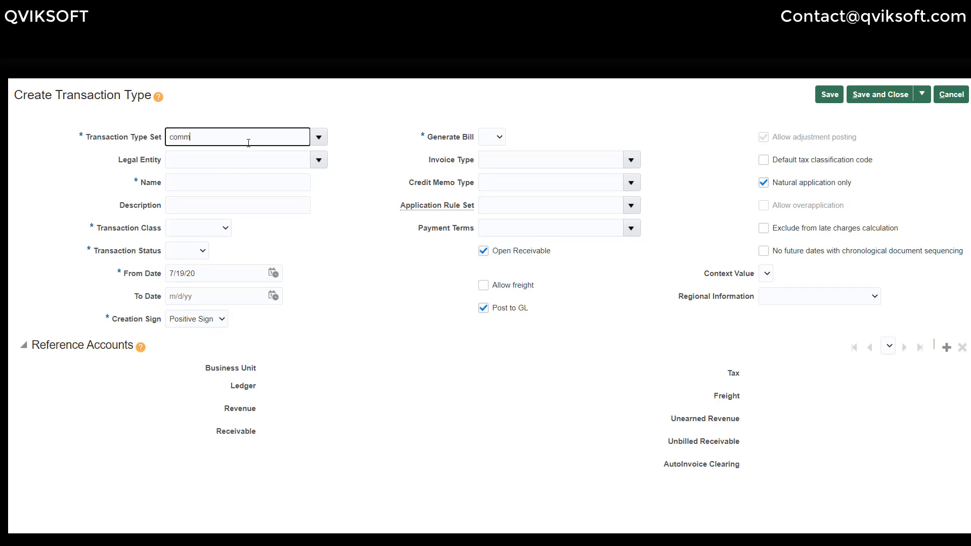
text(o)
key(Tab)
key(Tab)
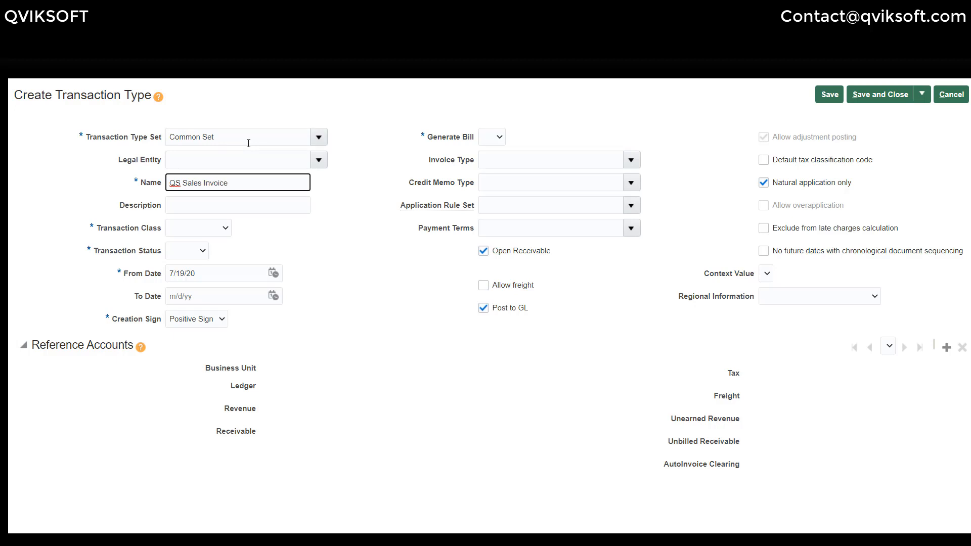
Copy the transaction type's name, QS Sales Invoice, into its description.
key(ctrl+a)
key(ctrl+c)
key(Tab)
key(ctrl+v)
key(Tab)
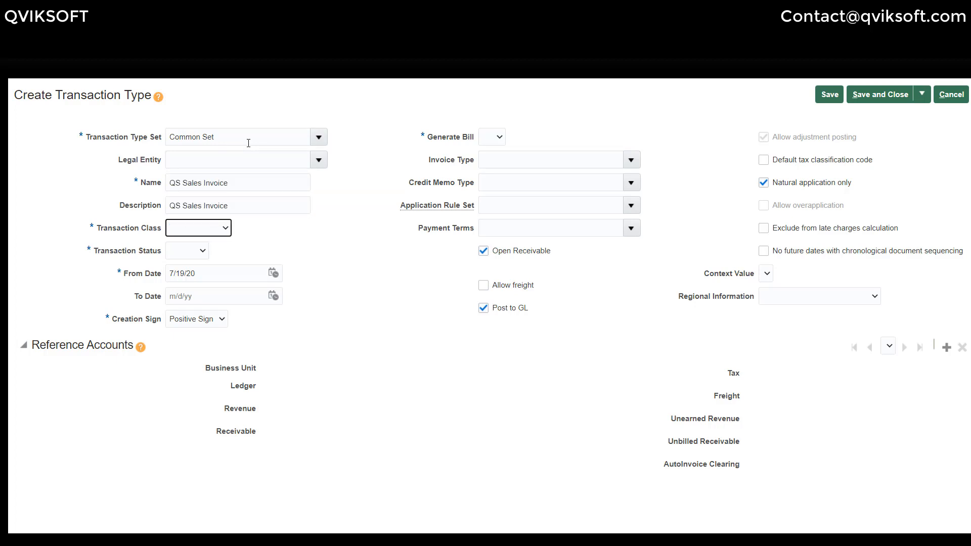
Set the transaction class to Invoice and the transaction status to Open.
click(206, 226)
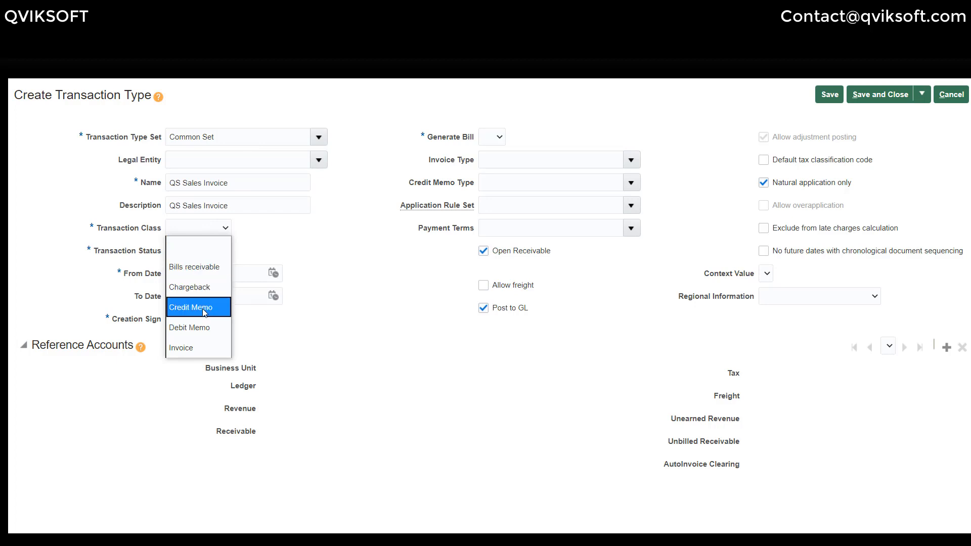
click(205, 349)
click(196, 251)
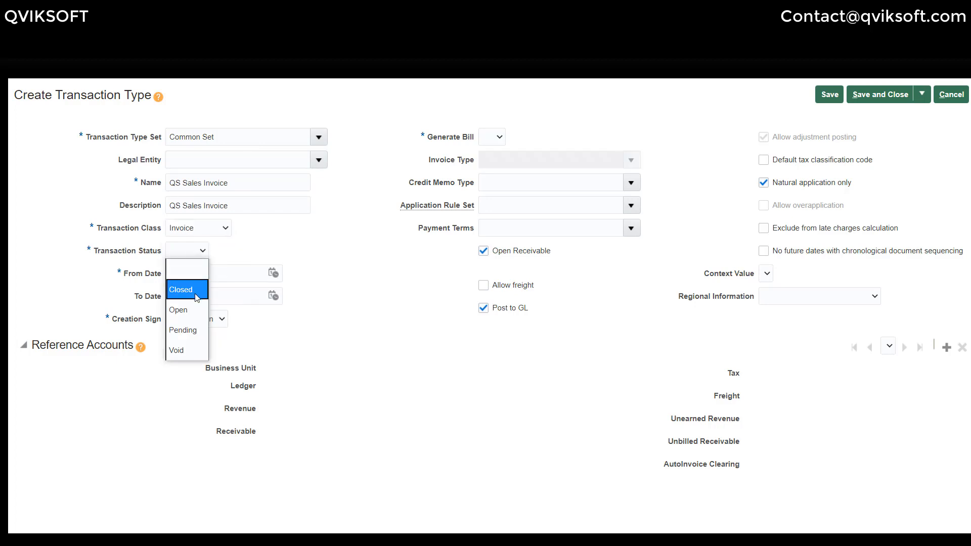
click(193, 317)
Set the transaction type's start date to 1/1/19 and keep the creation sign as Positive Sign.
key(Tab)
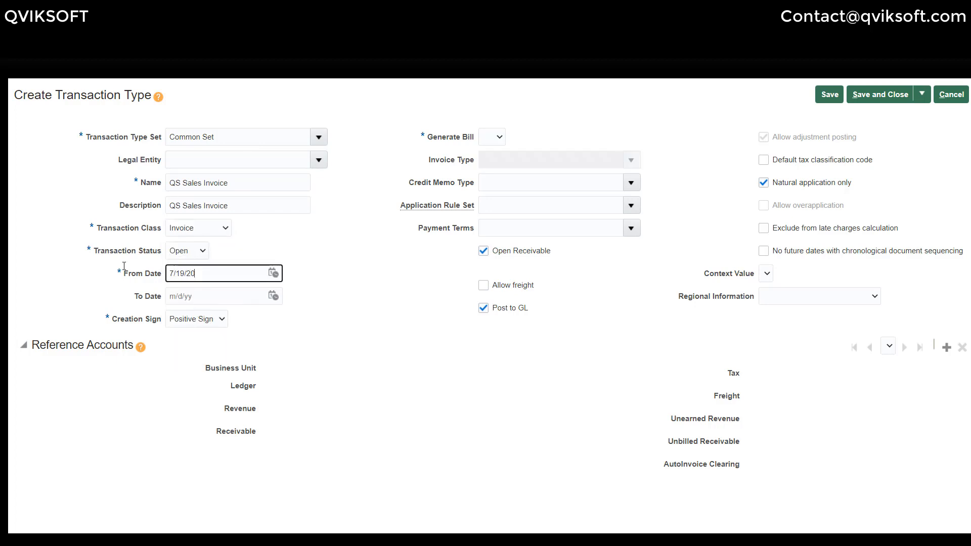
text(1/1/19)
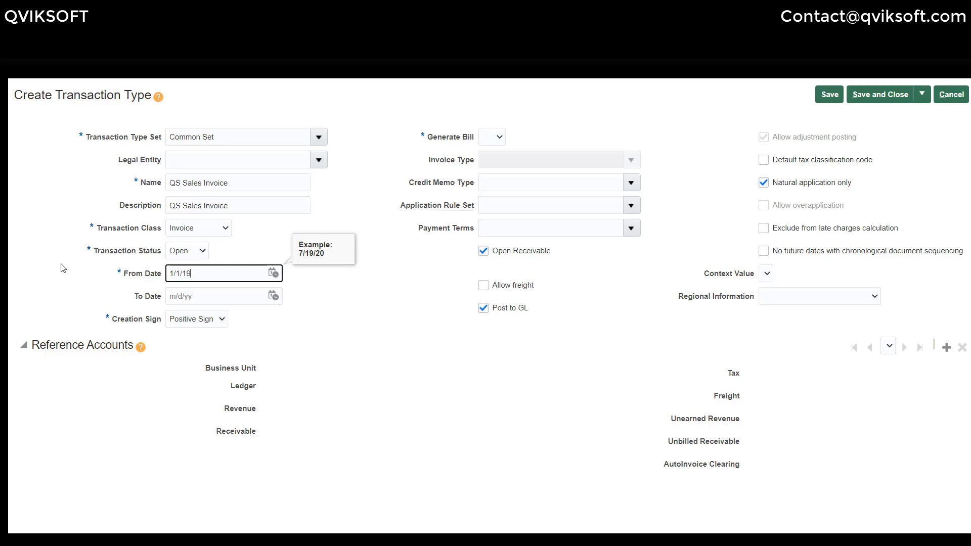
key(Tab)
click(345, 244)
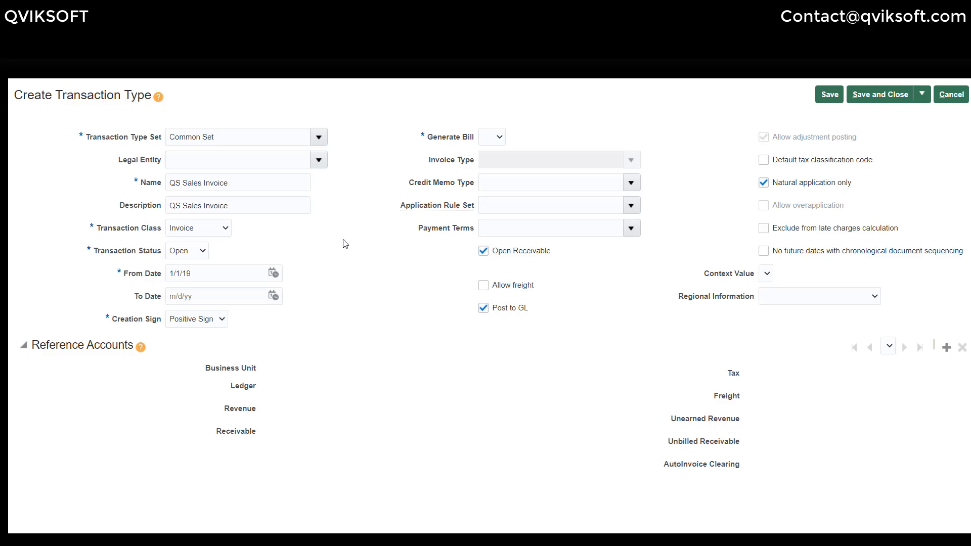
click(222, 320)
click(258, 330)
Set Generate Bill to Yes and choose Prorate All as the application rule set.
click(494, 137)
click(490, 173)
click(585, 182)
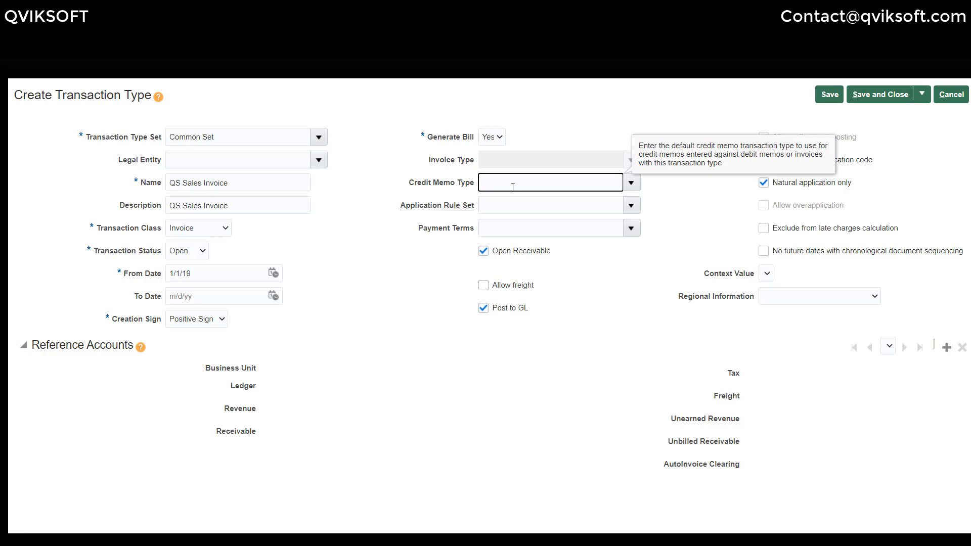
click(630, 205)
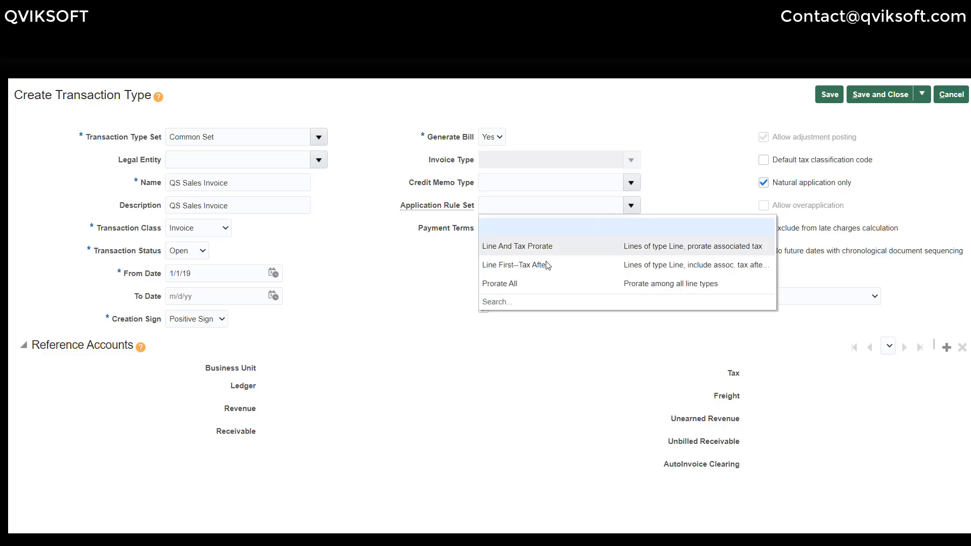
click(542, 284)
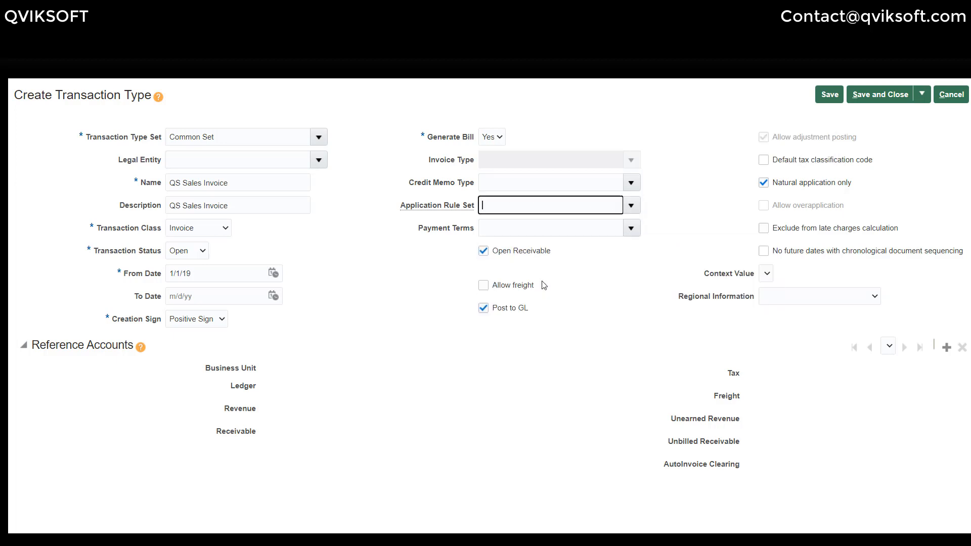
Choose 30 Net as the payment terms and allow freight on the transaction type.
click(630, 228)
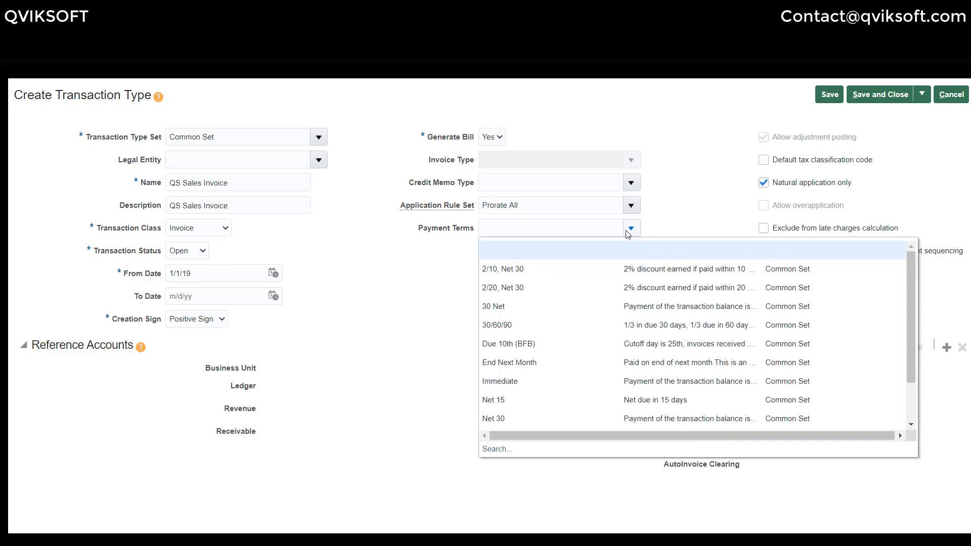
click(530, 307)
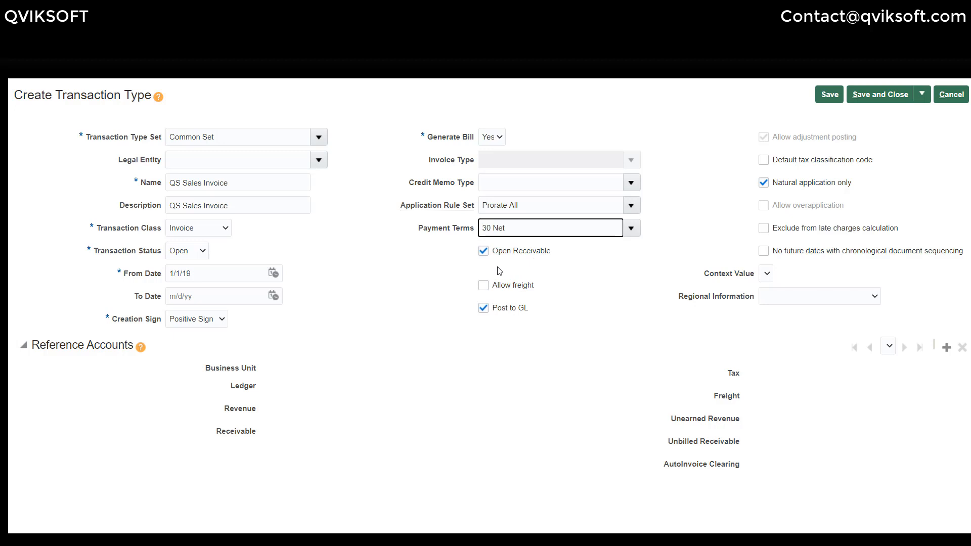
click(485, 292)
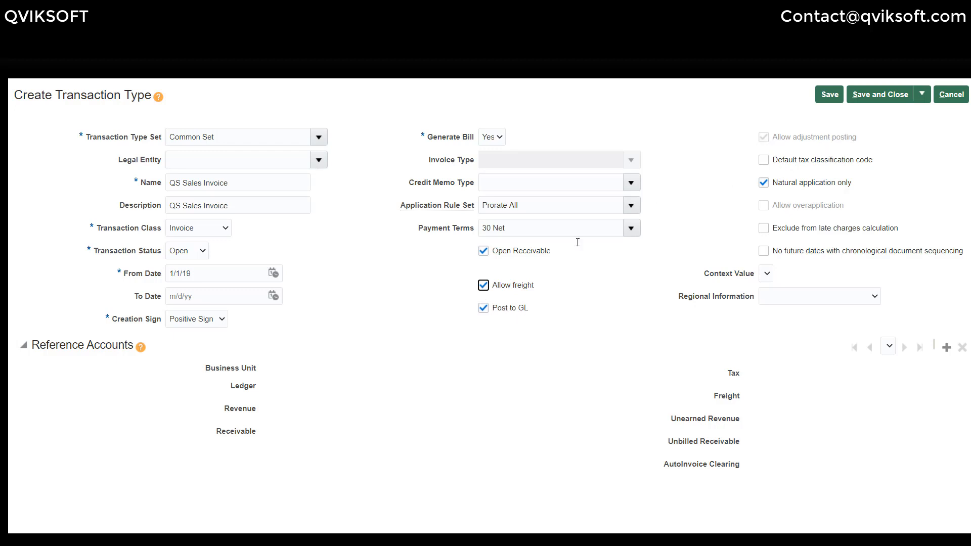
Try Allow adjustment posting with Post to GL switched off, and switch Post to GL back on.
click(503, 314)
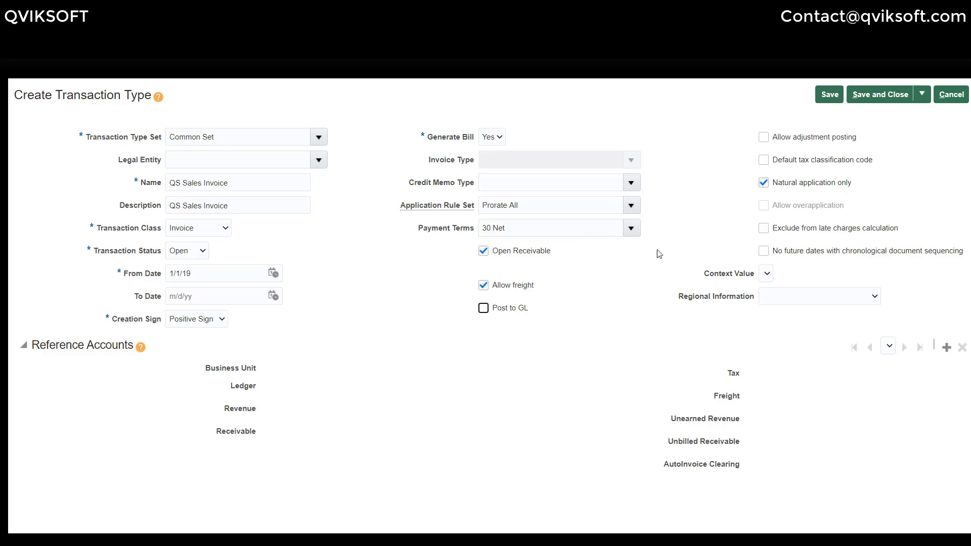
double_click(777, 142)
click(776, 143)
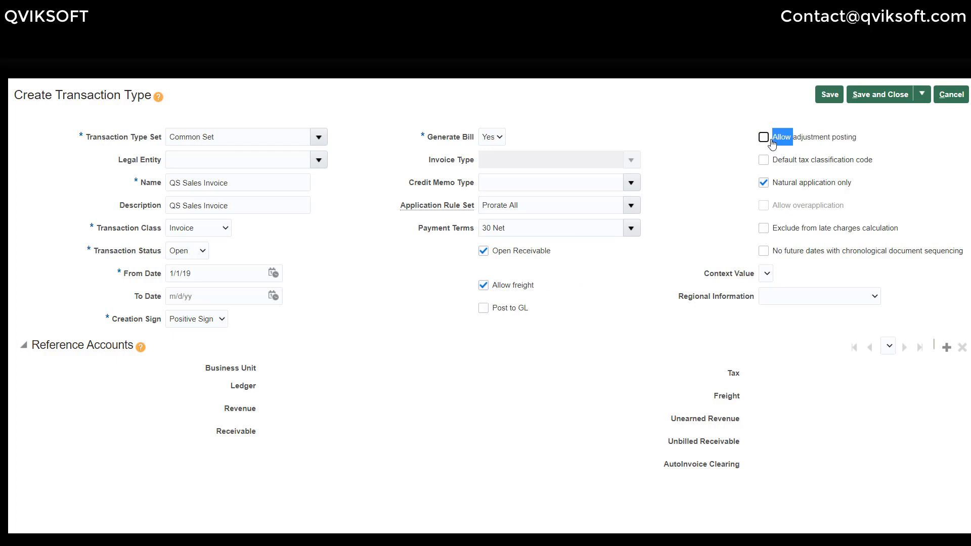
click(502, 311)
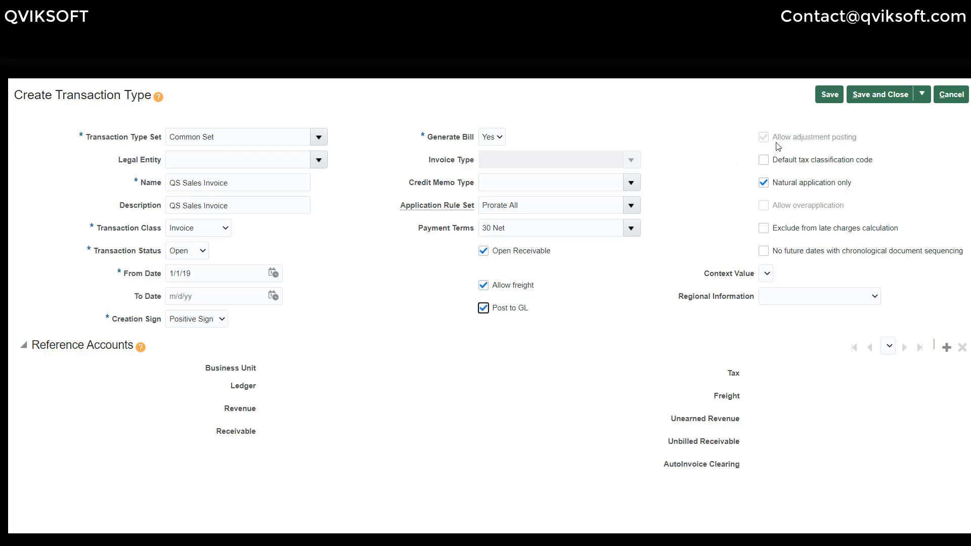
Toggle the default tax classification, natural application and overapplication options, and restore natural application only.
click(782, 165)
click(783, 165)
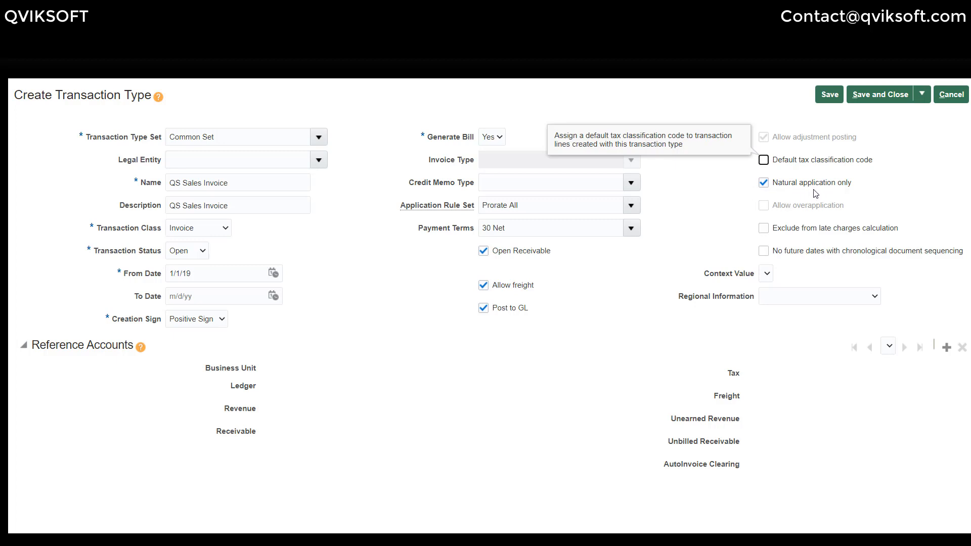
click(780, 185)
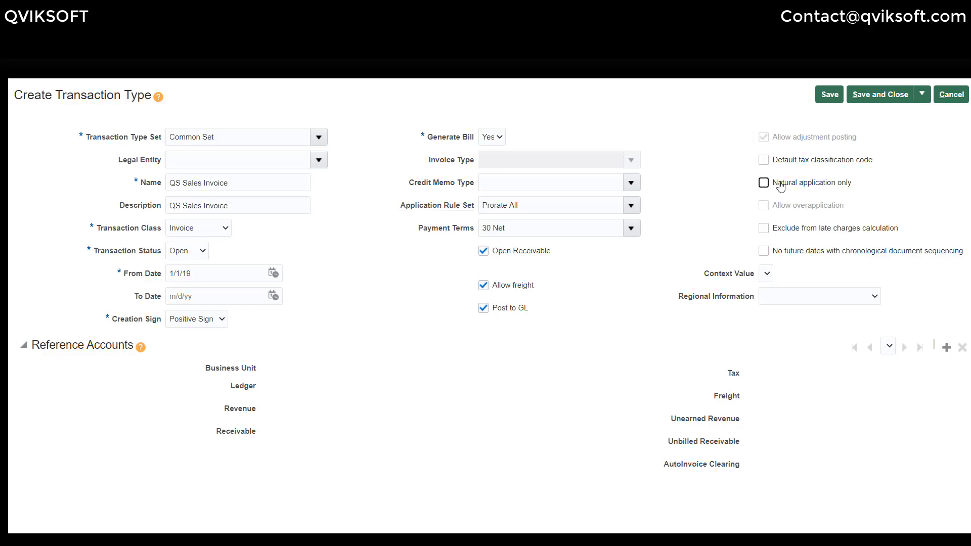
click(777, 208)
click(778, 203)
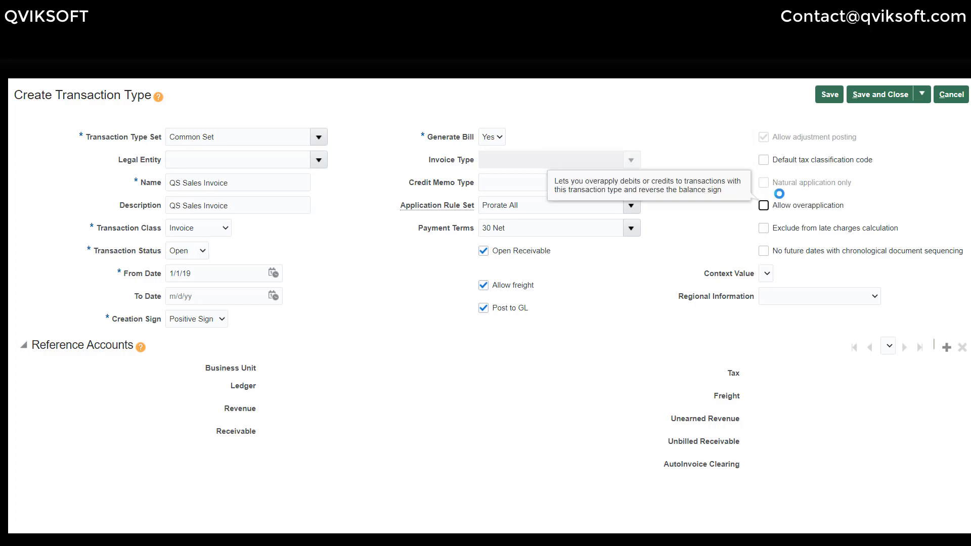
click(782, 188)
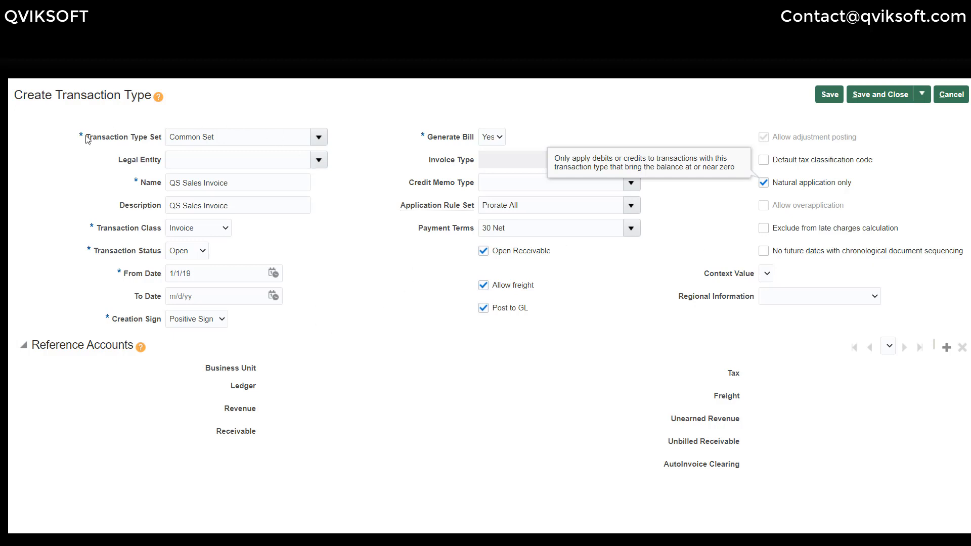
Save the transaction type and start a new reference accounts entry.
click(830, 96)
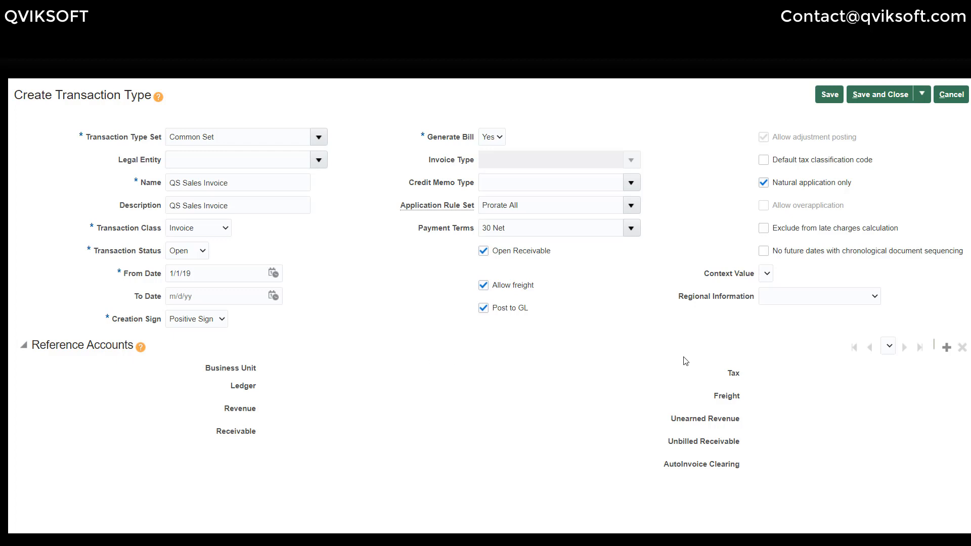
click(947, 349)
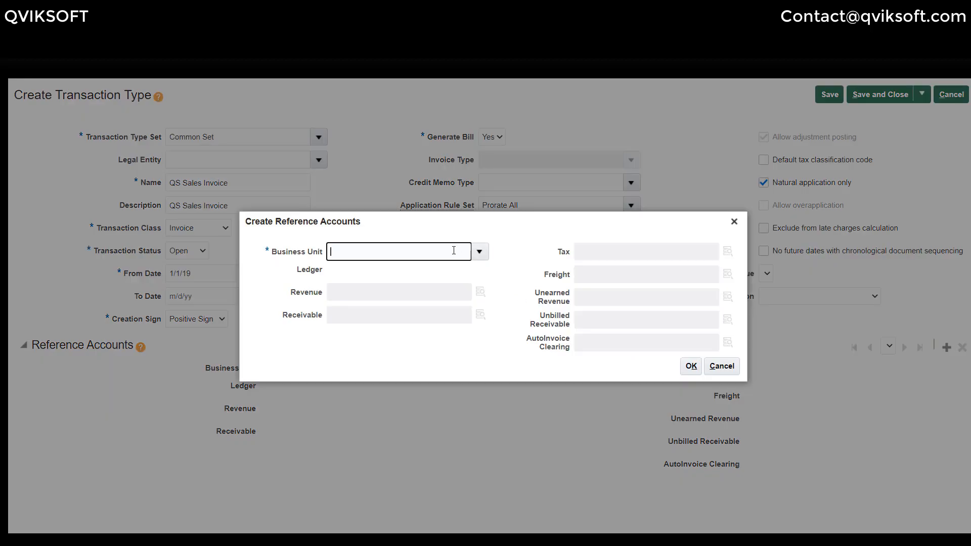
Try to enter SG directly as the business unit of the reference accounts, and clear the entry.
text(SH)
key(BackSpace)
text(G)
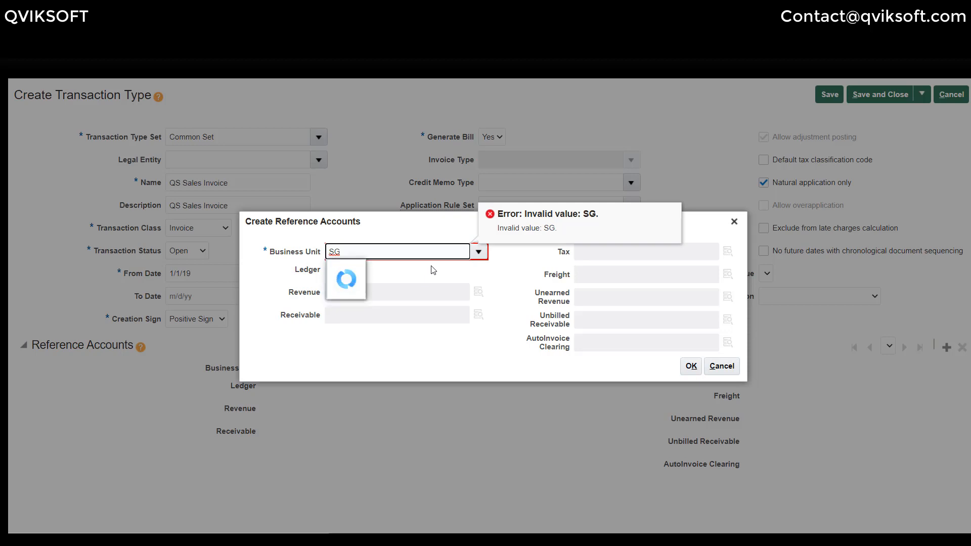
key(BackSpace)
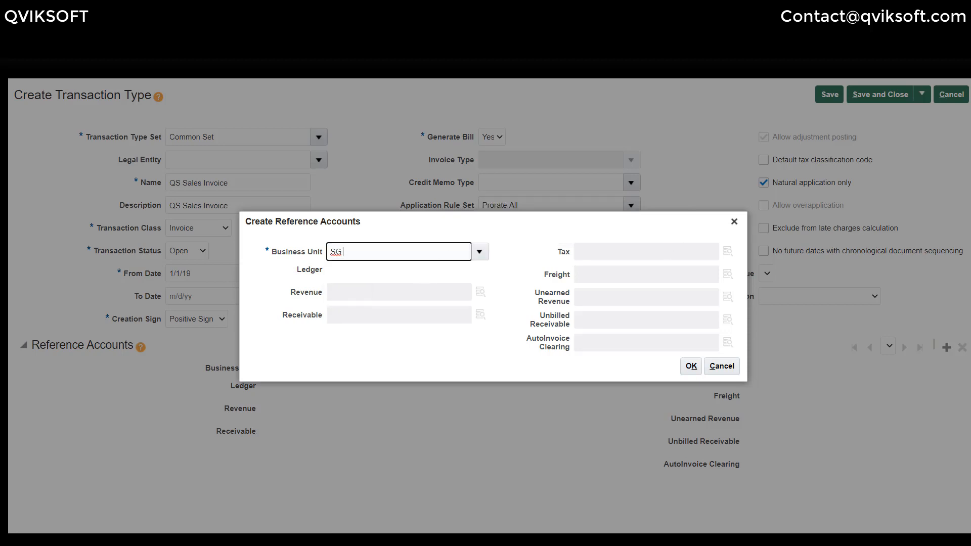
key(Tab)
drag(384, 252, 306, 251)
text(SG)
drag(360, 255, 293, 247)
text(SG)
drag(382, 258, 282, 248)
key(BackSpace)
Open the business unit search for the reference accounts and search by the name SG.
click(479, 252)
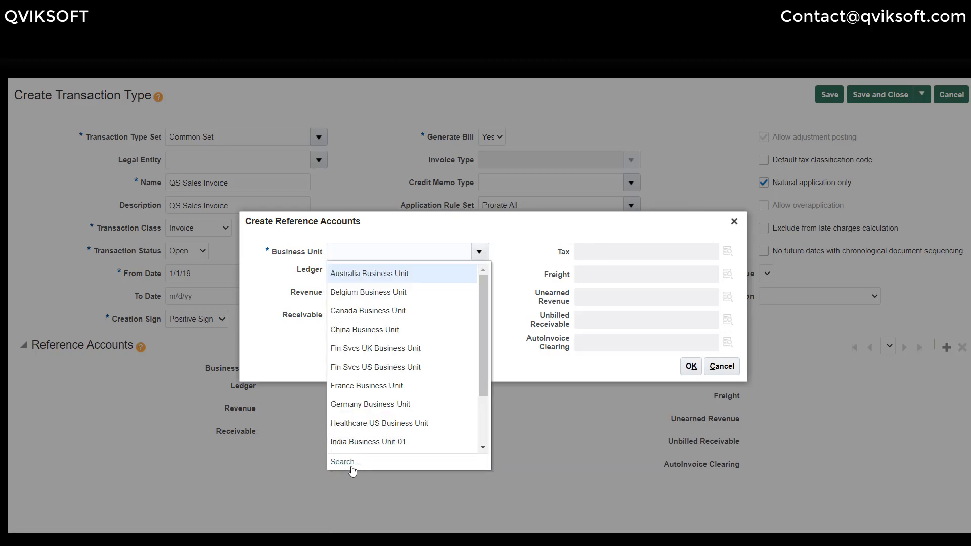
click(345, 462)
click(479, 277)
text(S)
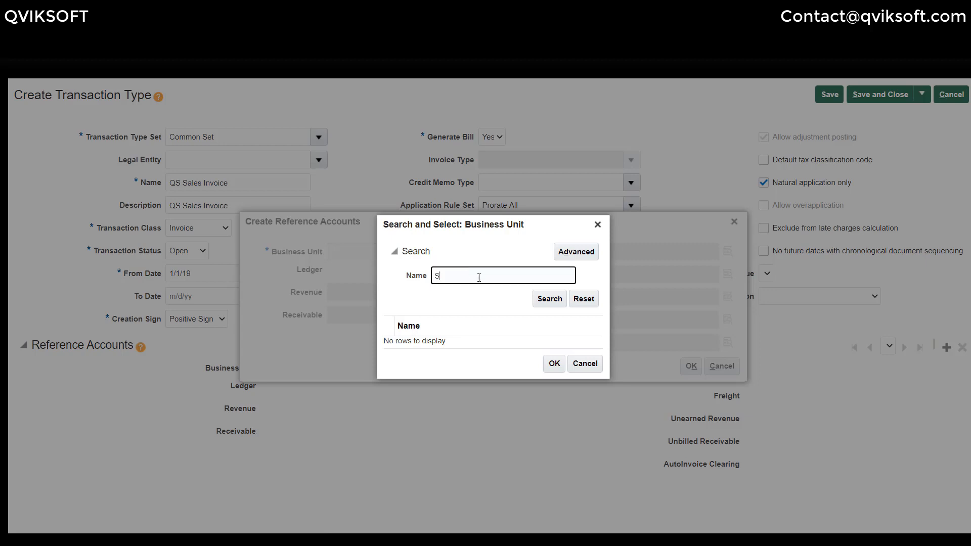
text(G)
click(555, 300)
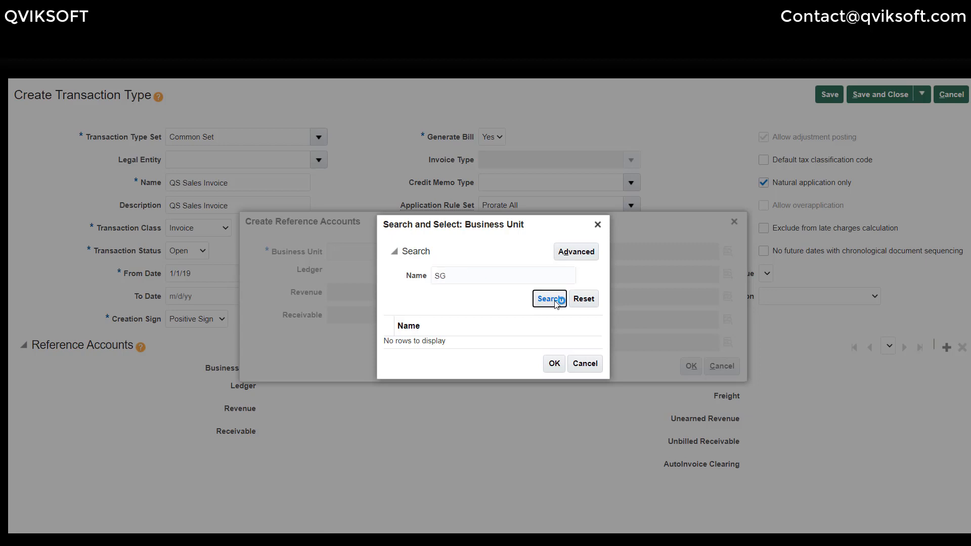
Clear the SG criterion and run an advanced business unit search for names that do not equal XX.
double_click(478, 277)
key(BackSpace)
click(575, 255)
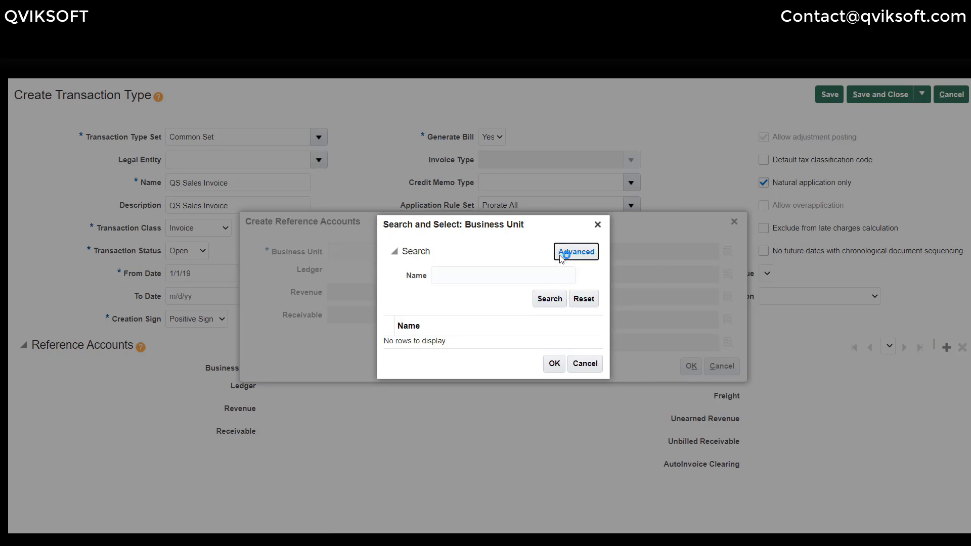
click(459, 279)
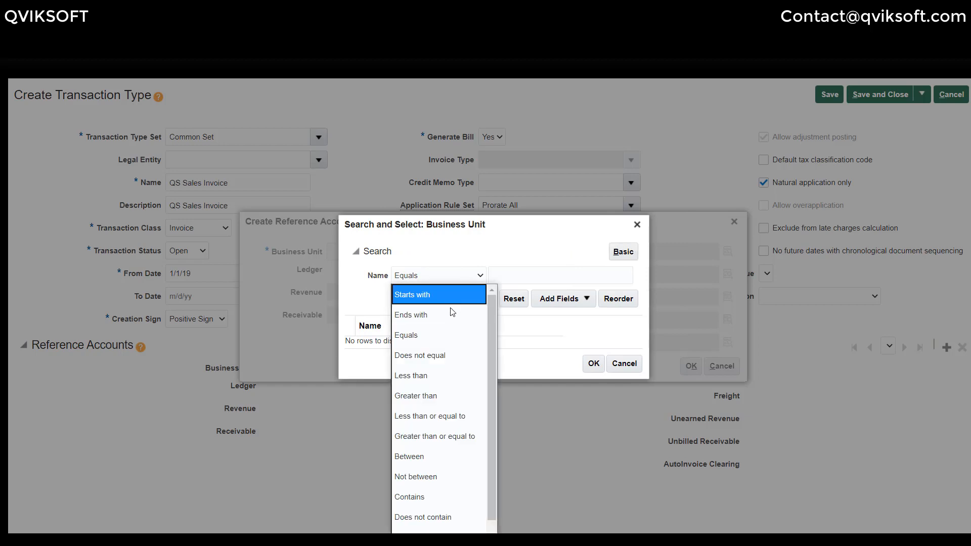
click(450, 356)
click(551, 276)
text(XX)
click(490, 299)
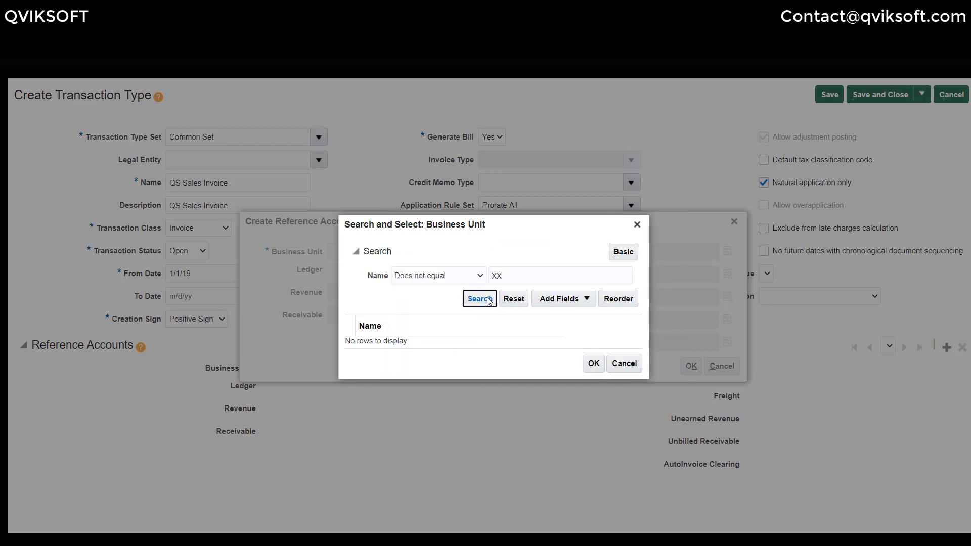
Pick SG QS HQ BU1 from the found business units as the unit for the reference accounts.
scroll(518, 337, down, 5)
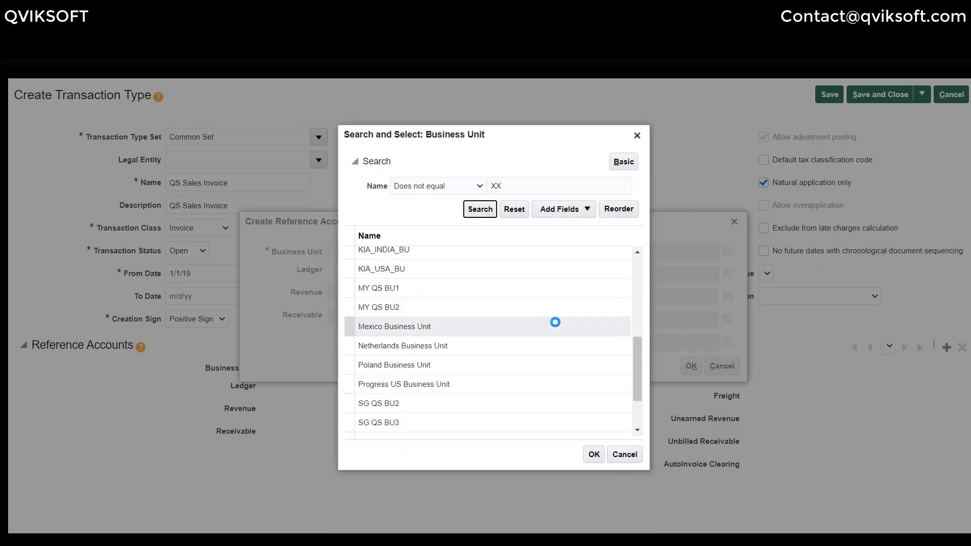
scroll(418, 425, down, 2)
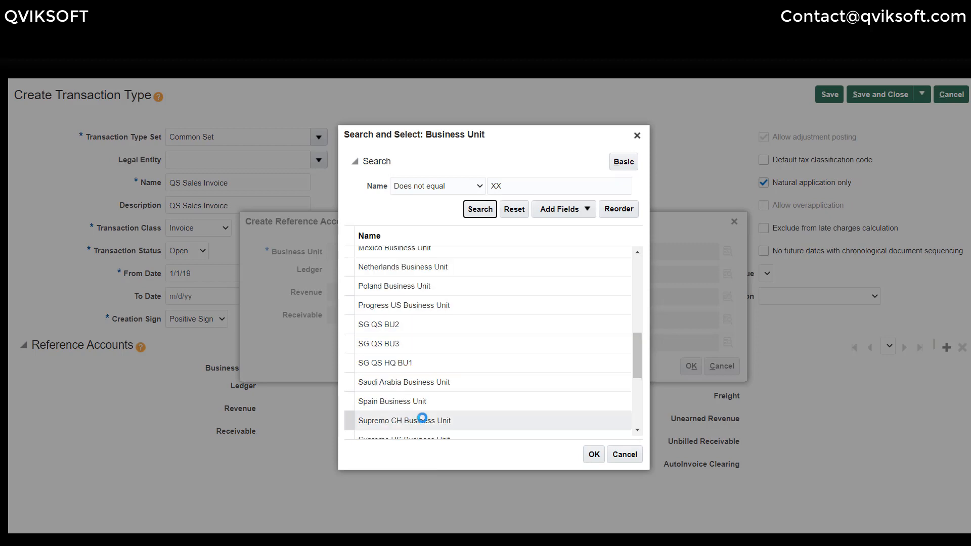
click(437, 367)
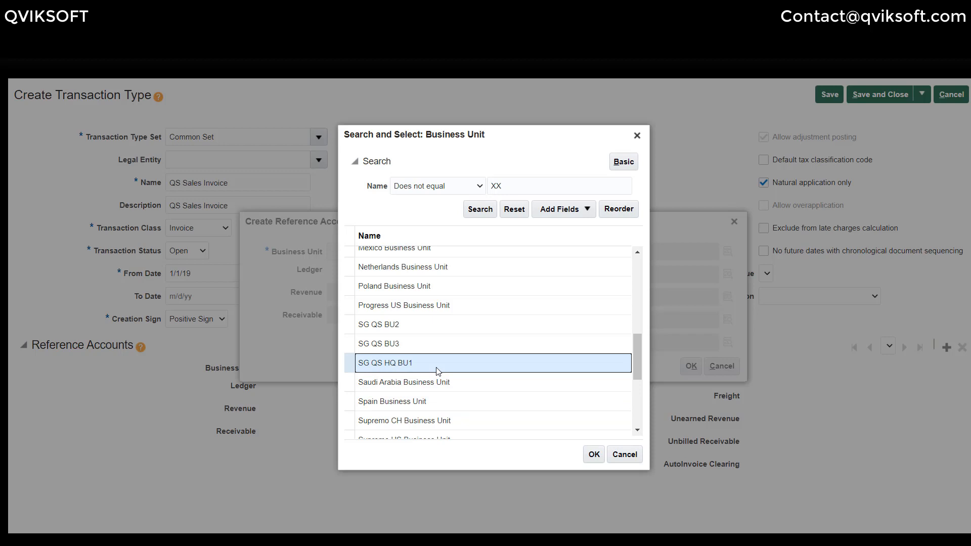
click(592, 454)
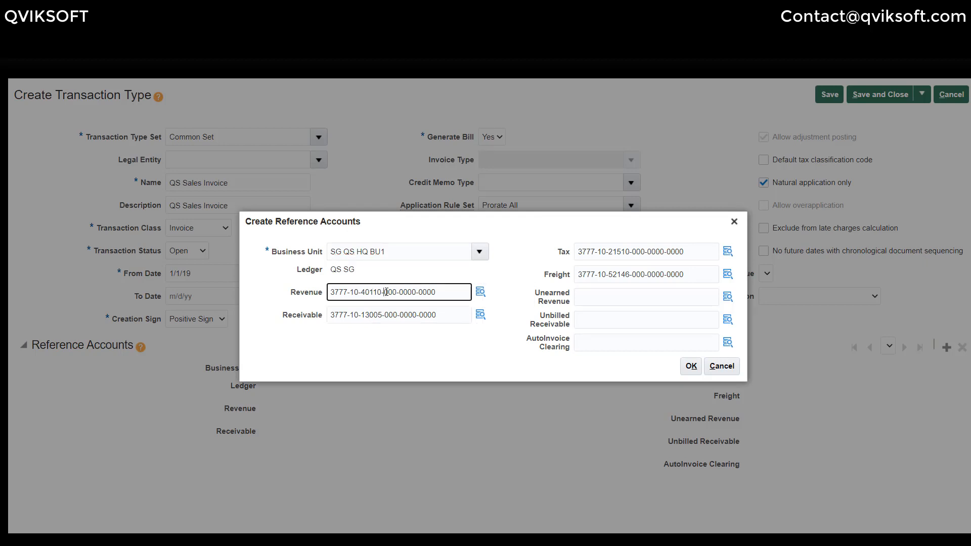
Review the revenue, receivable, tax, freight, unearned revenue, unbilled receivable and AutoInvoice clearing accounts in the reference accounts for SG QS HQ BU1.
click(607, 252)
click(608, 270)
click(615, 251)
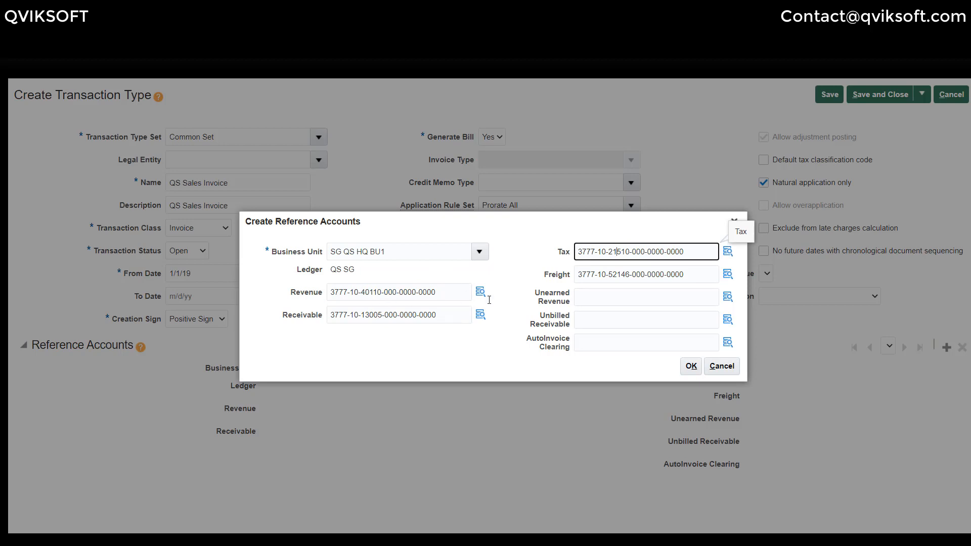
click(587, 297)
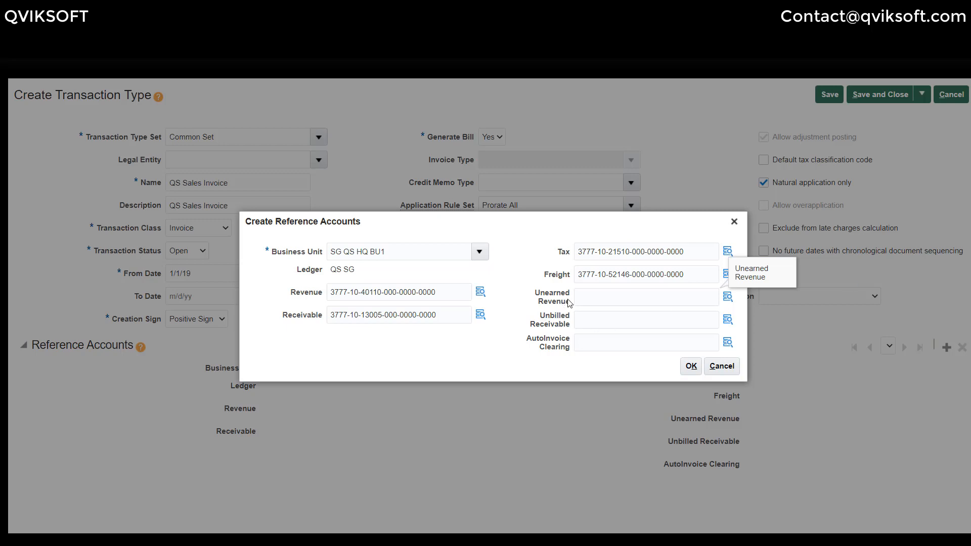
click(592, 297)
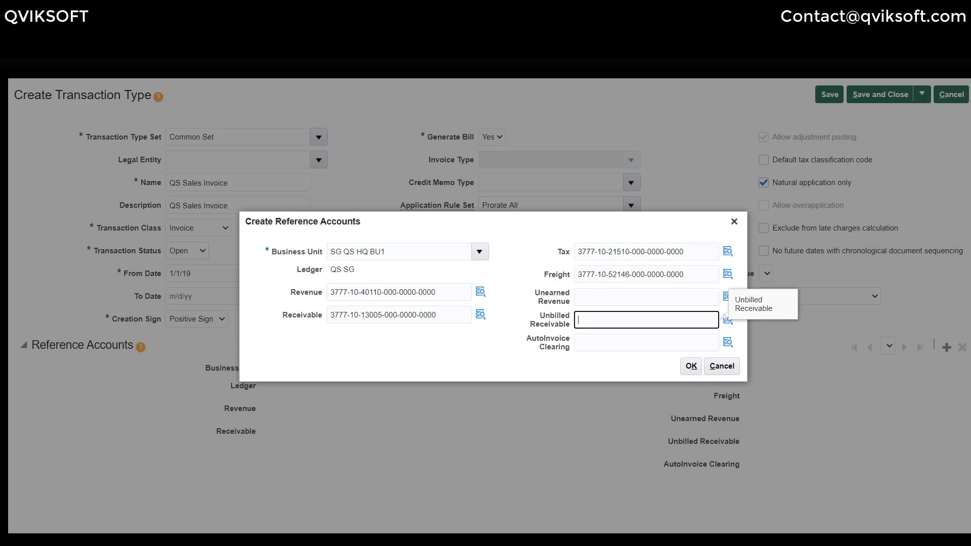
click(646, 343)
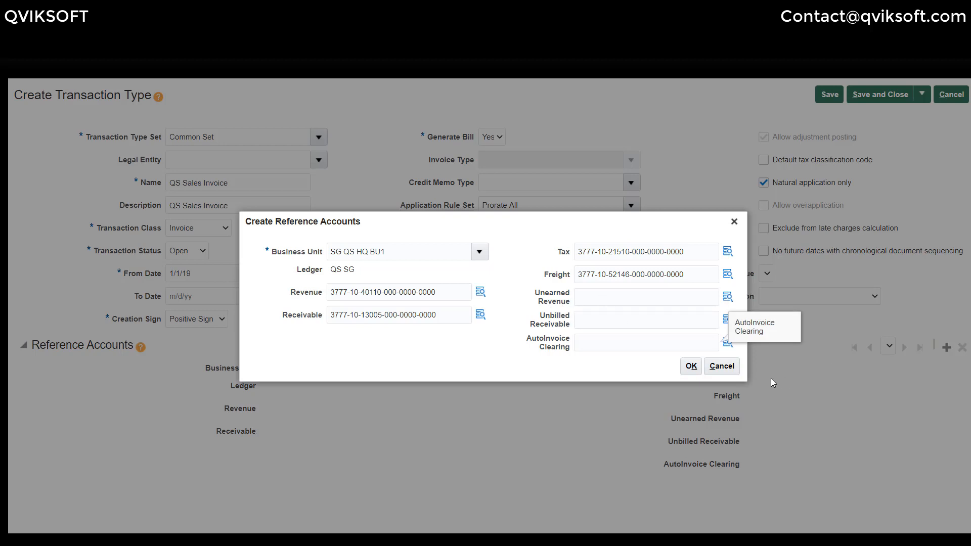
click(606, 343)
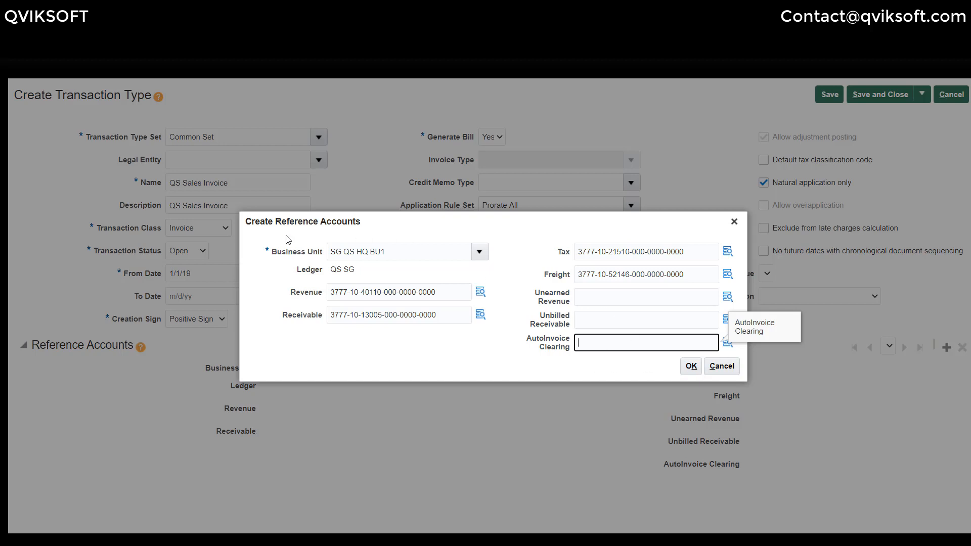
click(414, 292)
click(414, 317)
click(600, 253)
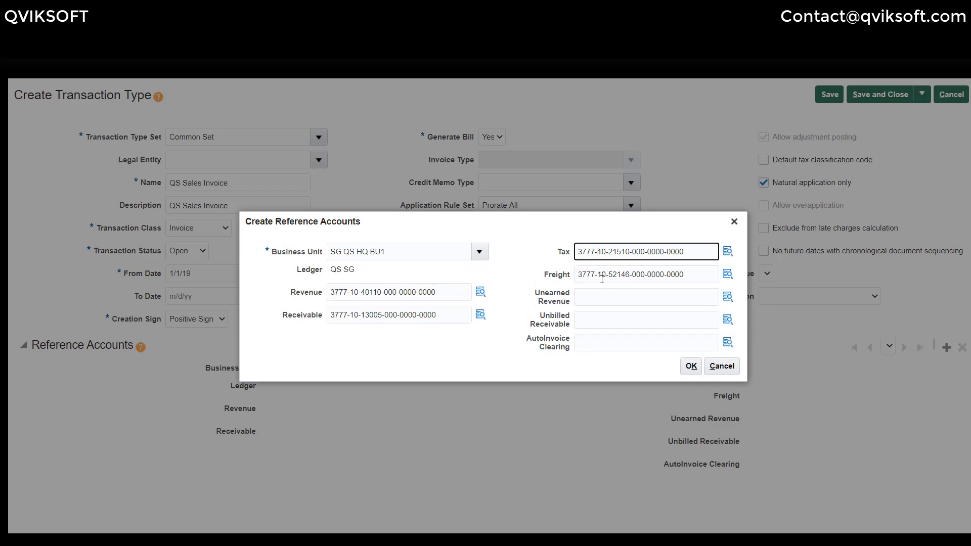
click(602, 276)
Accept the reference accounts and save and close the QS Sales Invoice transaction type.
click(692, 370)
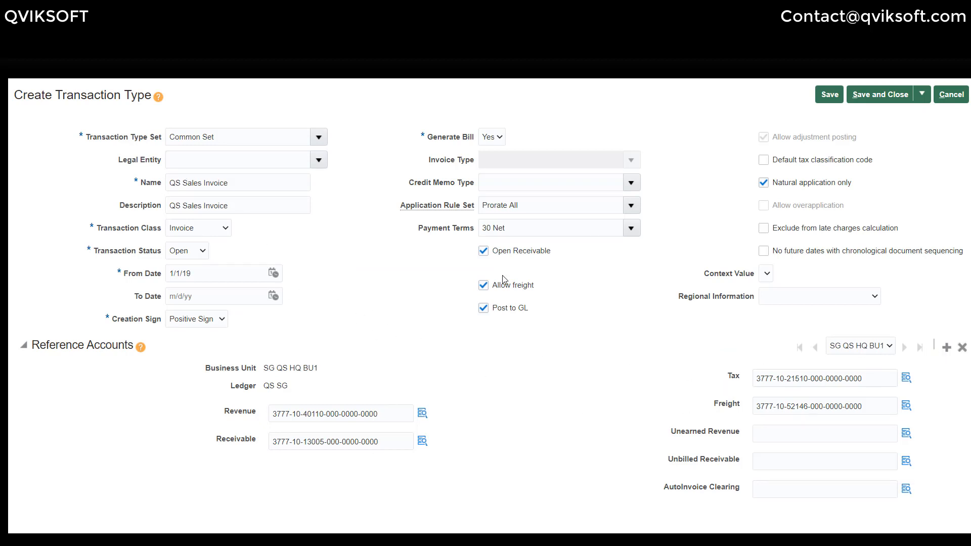
click(866, 97)
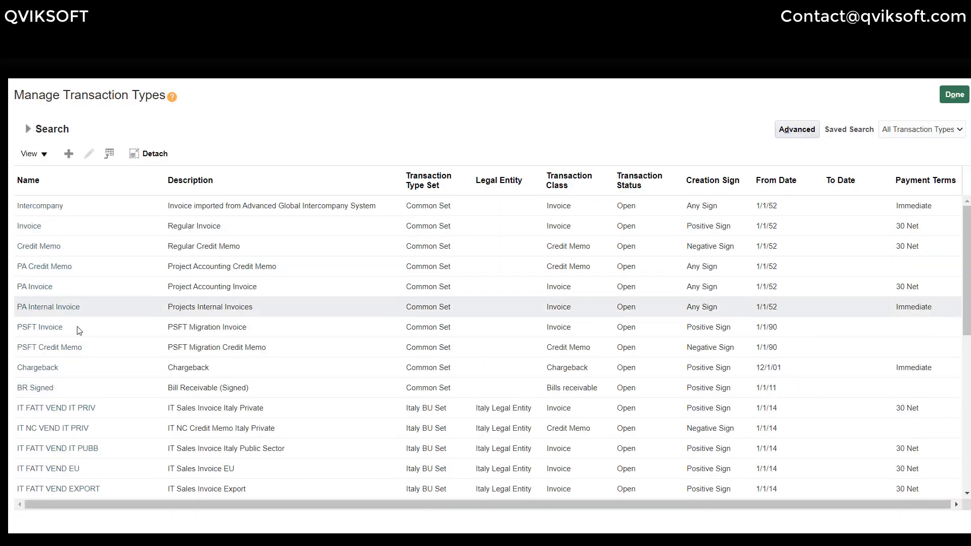
Start a new transaction type and assign it to the Common Set transaction type set.
click(69, 153)
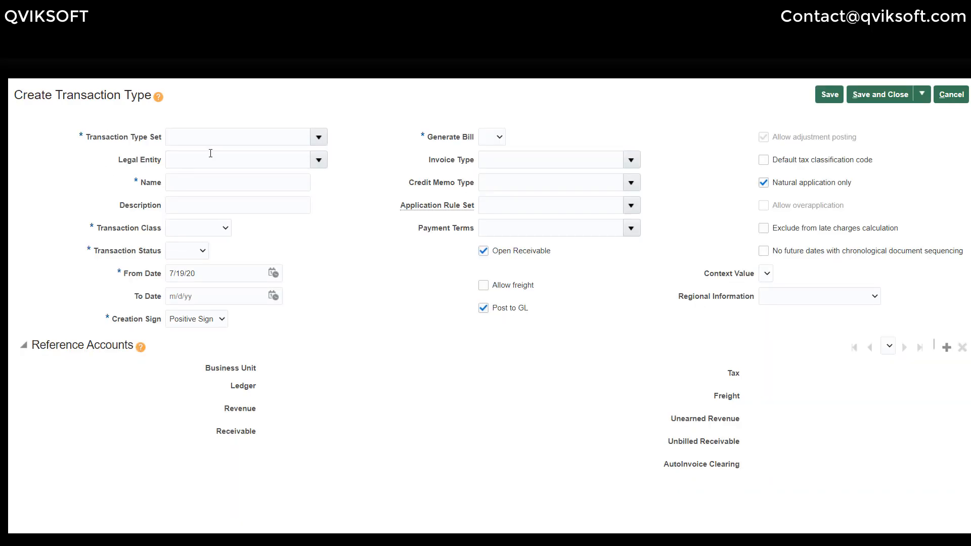
click(244, 143)
text(co)
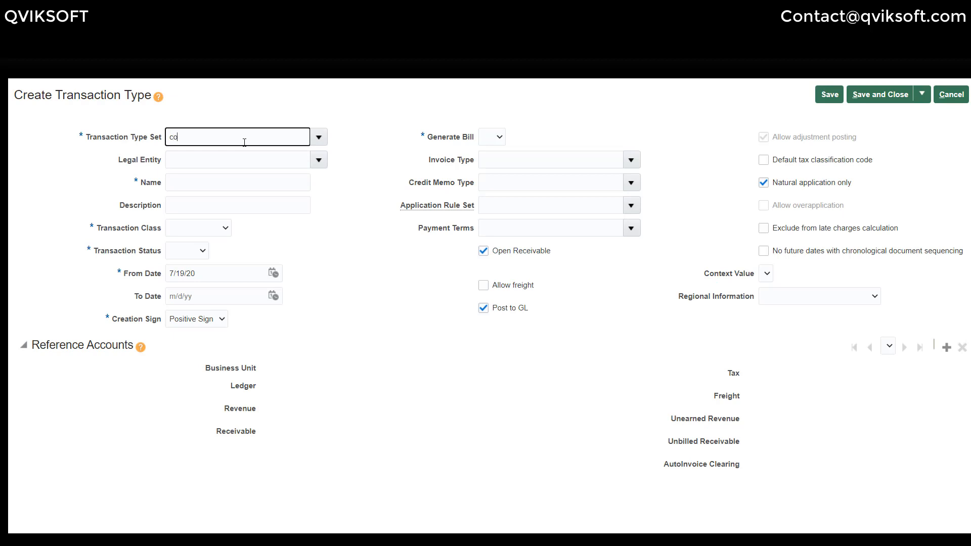
text(mmon)
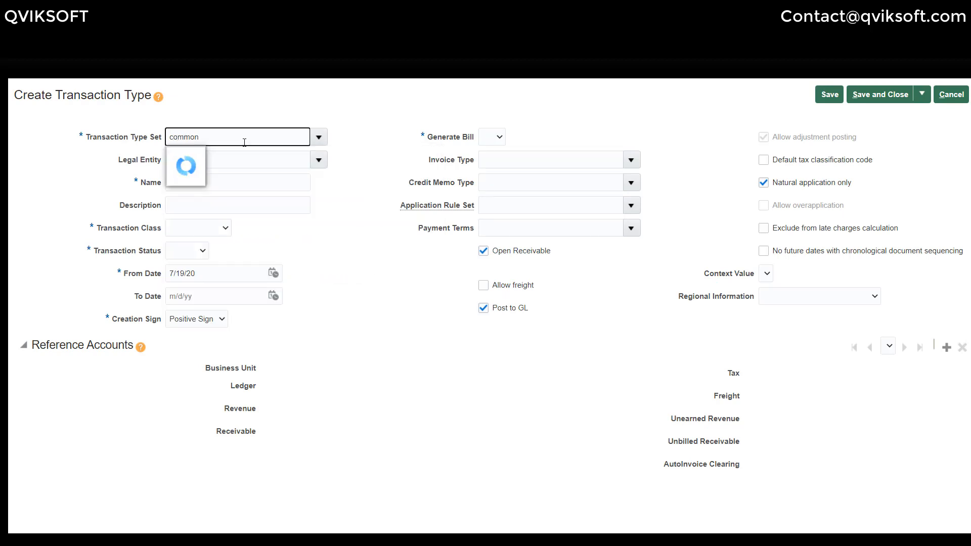
click(235, 152)
Enter QS Debit Memo as both the name and the description of the new transaction type.
click(234, 183)
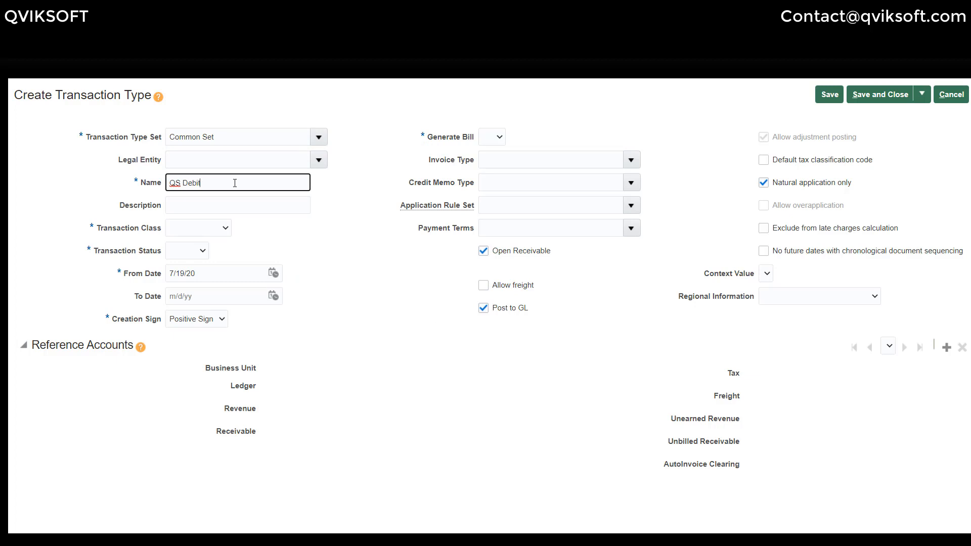
text(QS Debit Memo)
key(Tab)
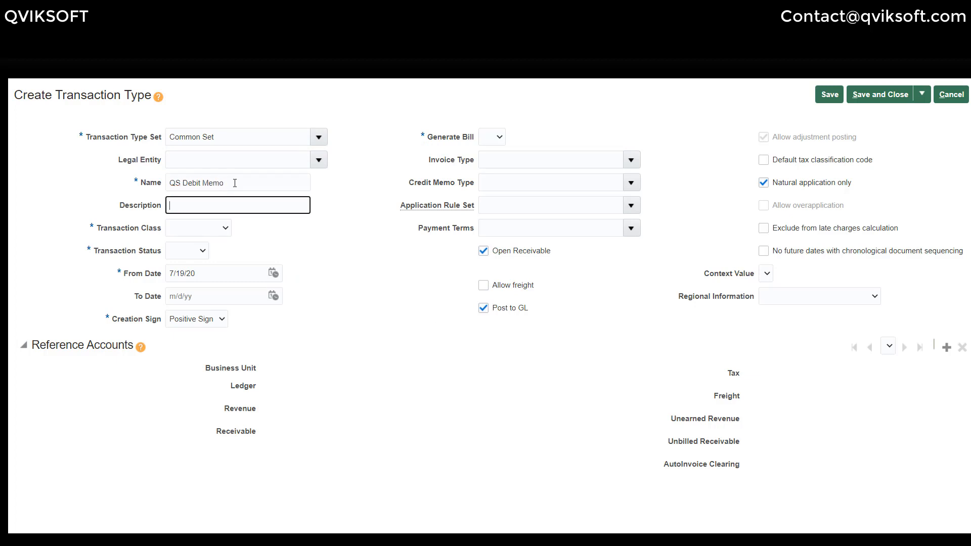
key(shift+Tab)
key(ctrl+c)
key(Tab)
key(ctrl+v)
key(Tab)
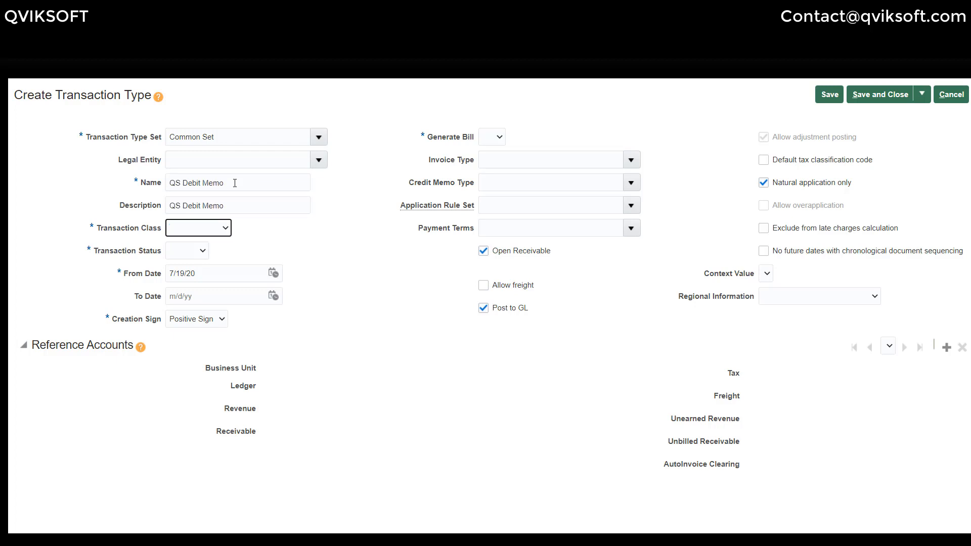
Set the transaction class to Debit Memo, the transaction status to Open and the from date to 1/1/19.
click(199, 228)
click(202, 325)
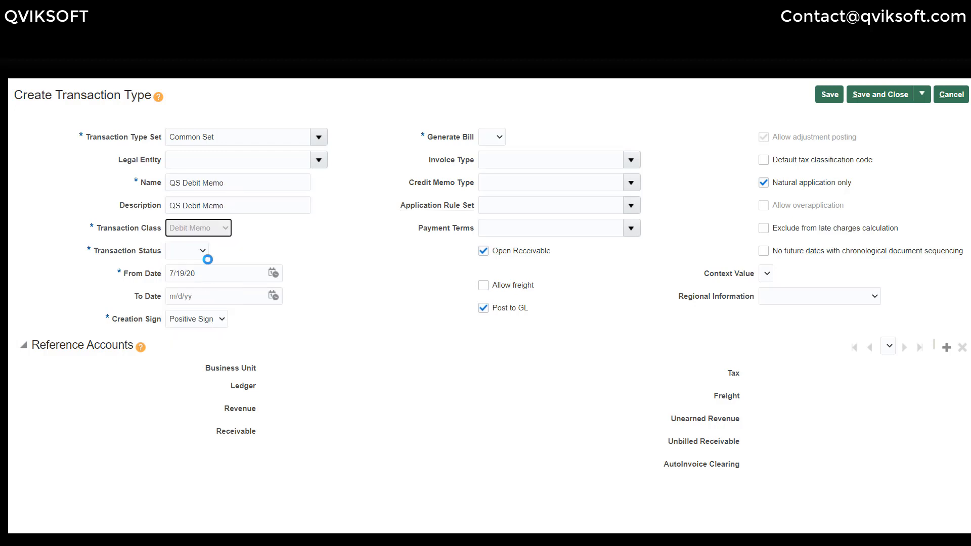
click(203, 250)
click(192, 309)
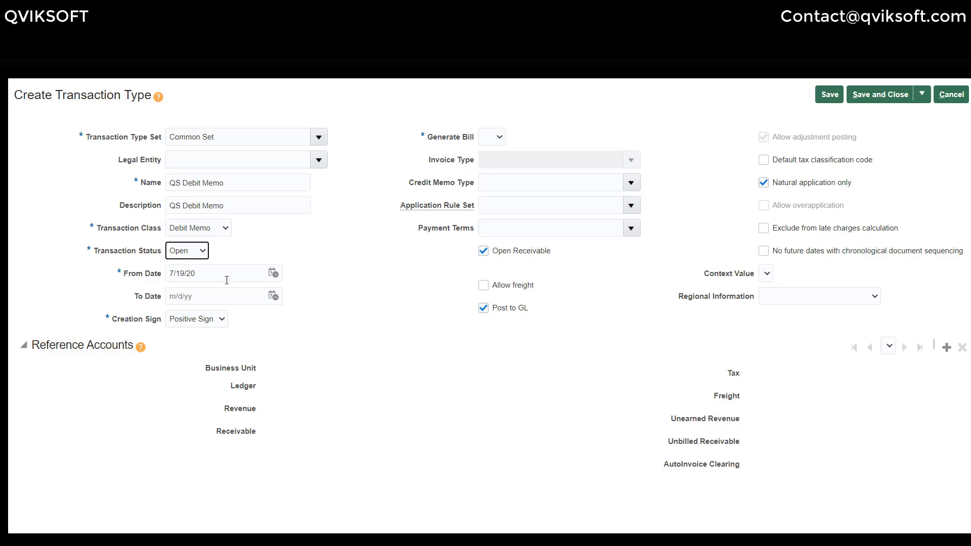
key(Tab)
text(1/1/19)
key(Tab)
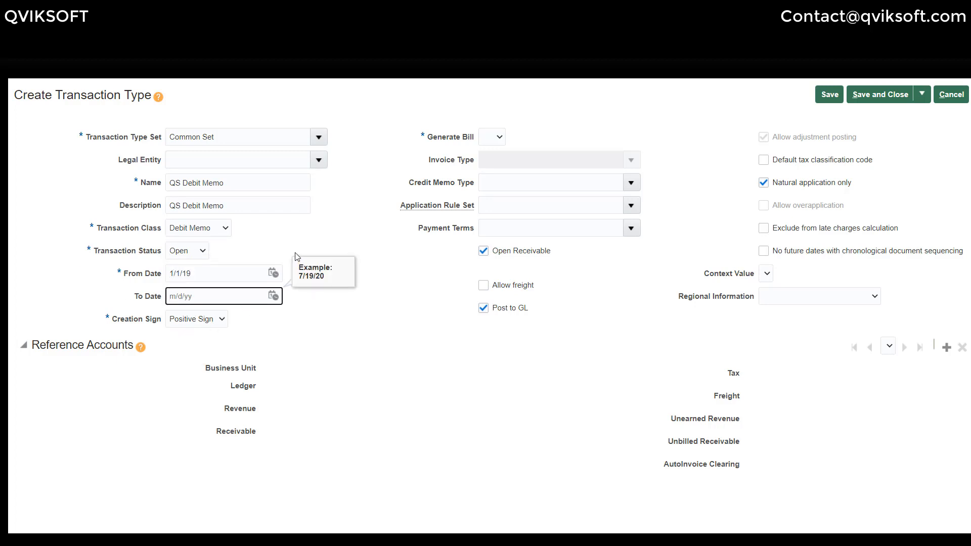
Set Generate Bill to Yes, the application rule set to Prorate All and the payment terms to 30 Net.
click(500, 136)
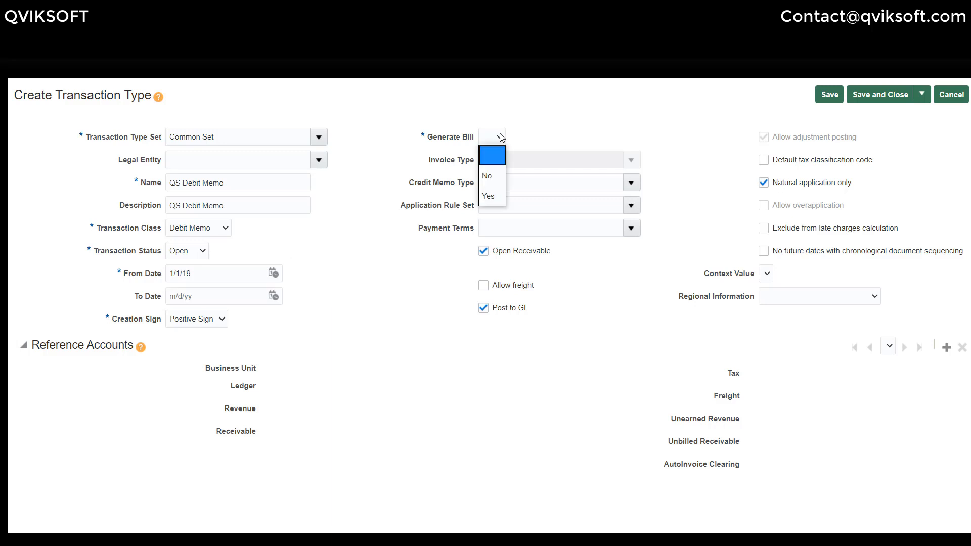
click(502, 192)
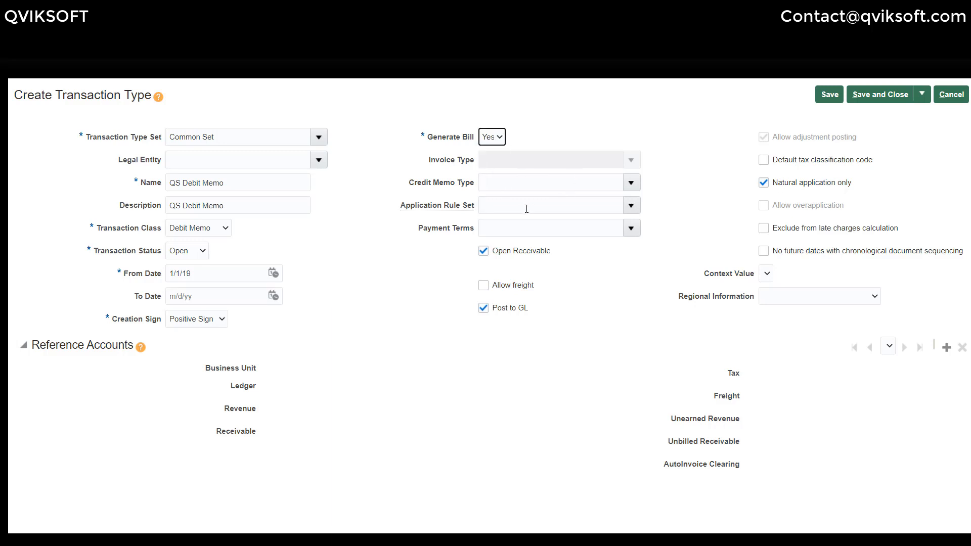
click(631, 205)
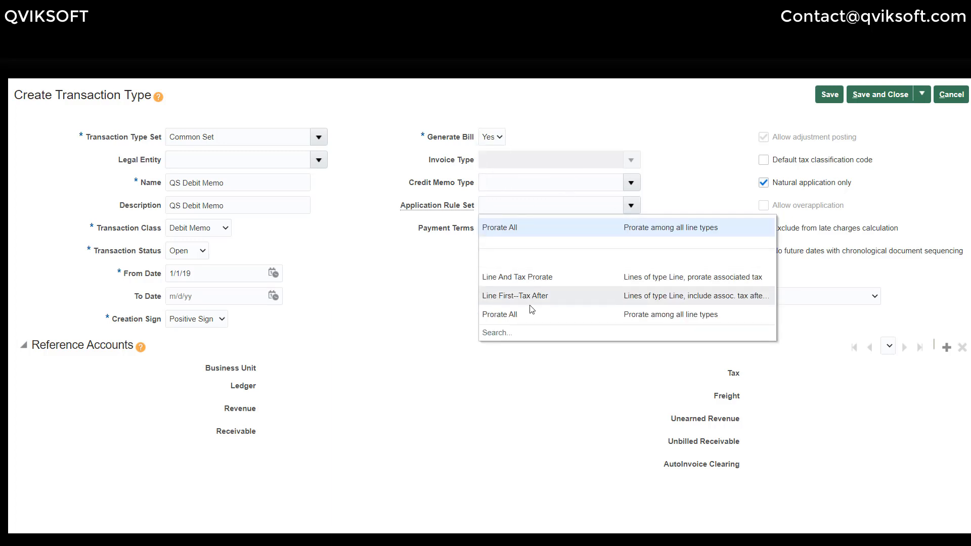
click(534, 314)
click(631, 228)
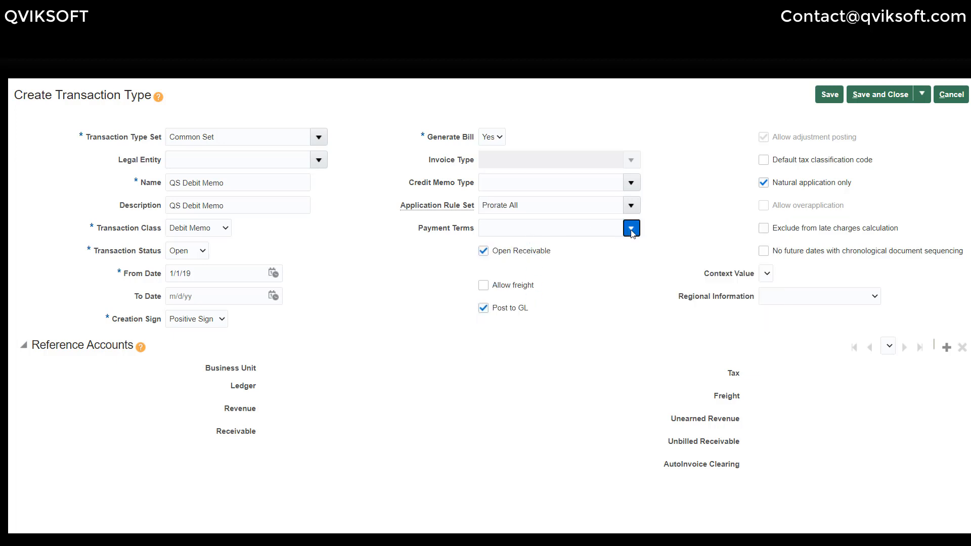
click(518, 257)
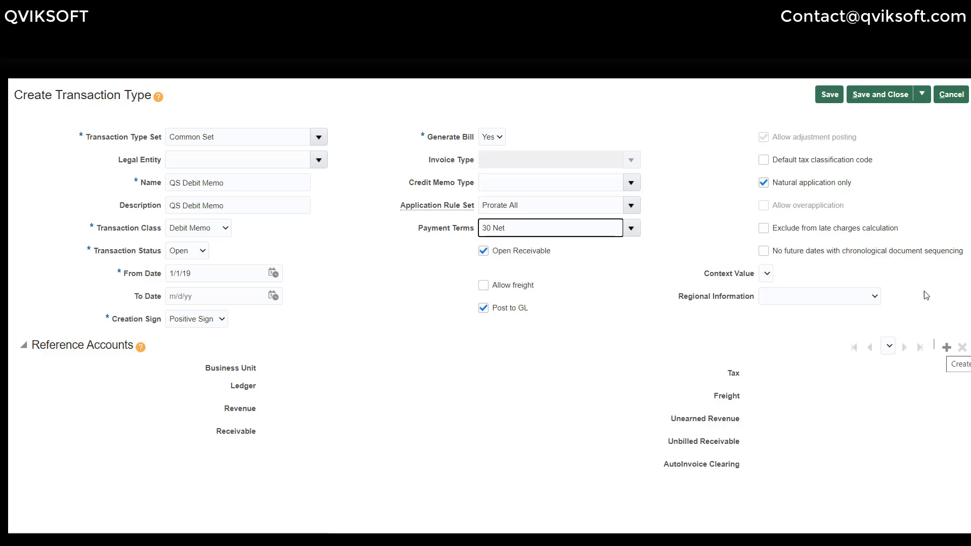
Save the QS Debit Memo transaction type and start creating its reference accounts.
click(829, 100)
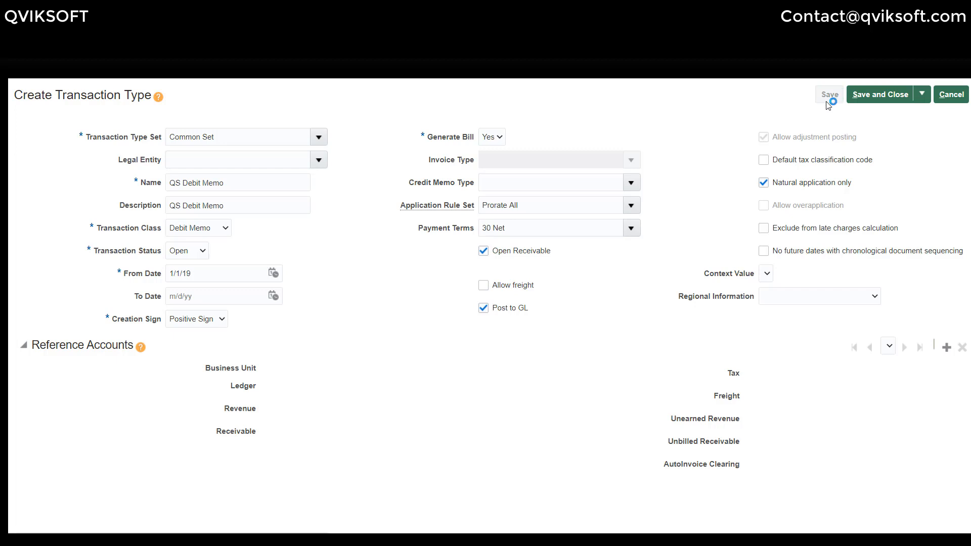
click(946, 350)
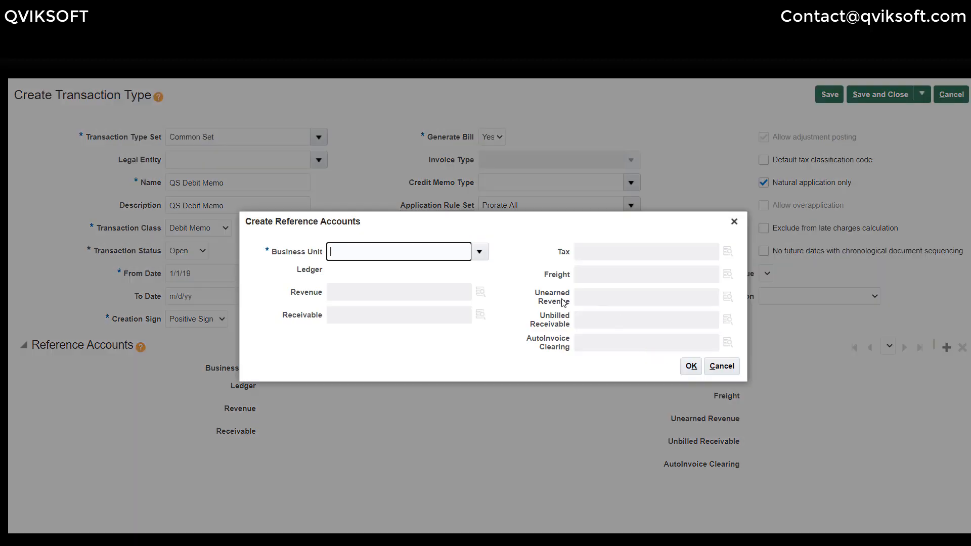
text(sg)
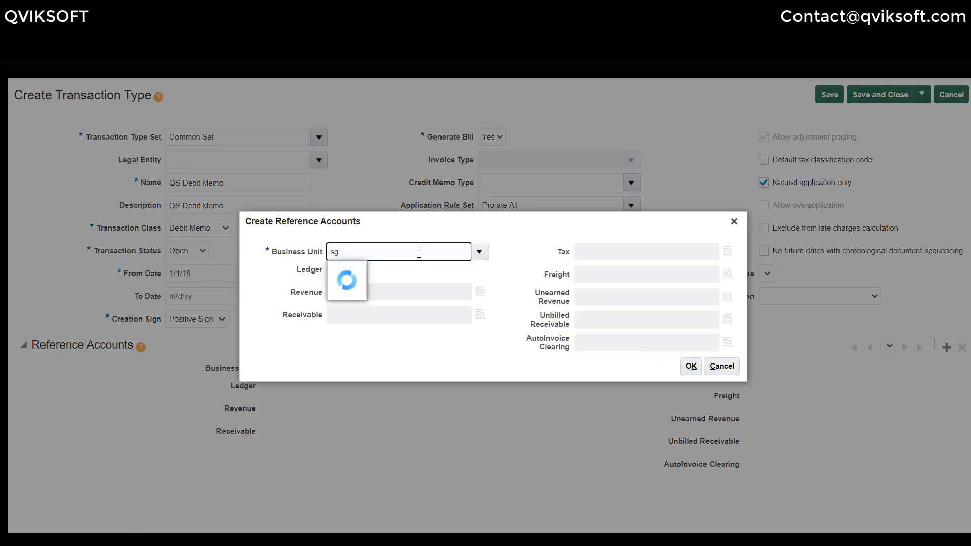
double_click(418, 254)
drag(419, 254, 305, 253)
text(SG Q)
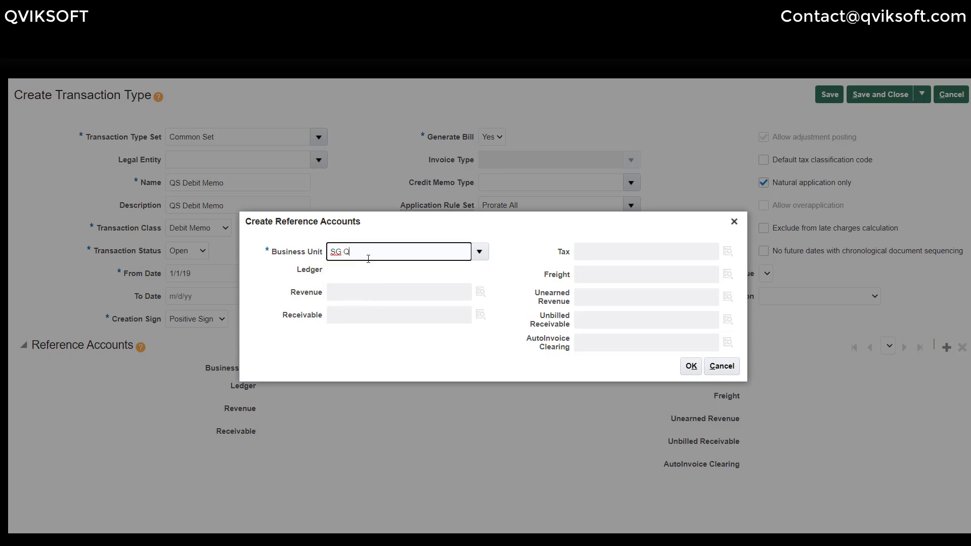
drag(369, 252, 284, 250)
key(BackSpace)
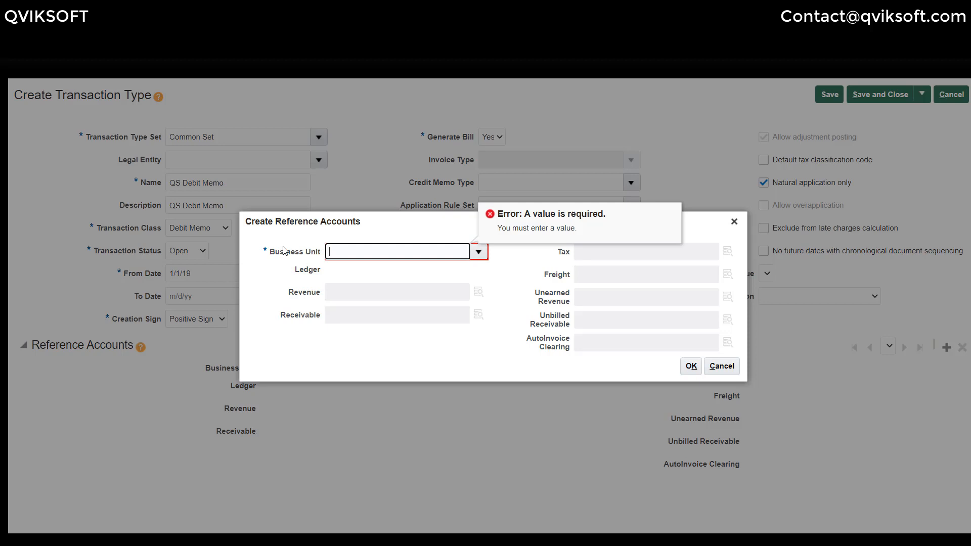
Assign reference accounts for business unit SG QS HQ BU1 to QS Debit Memo, and save and close the transaction type.
click(479, 252)
click(396, 273)
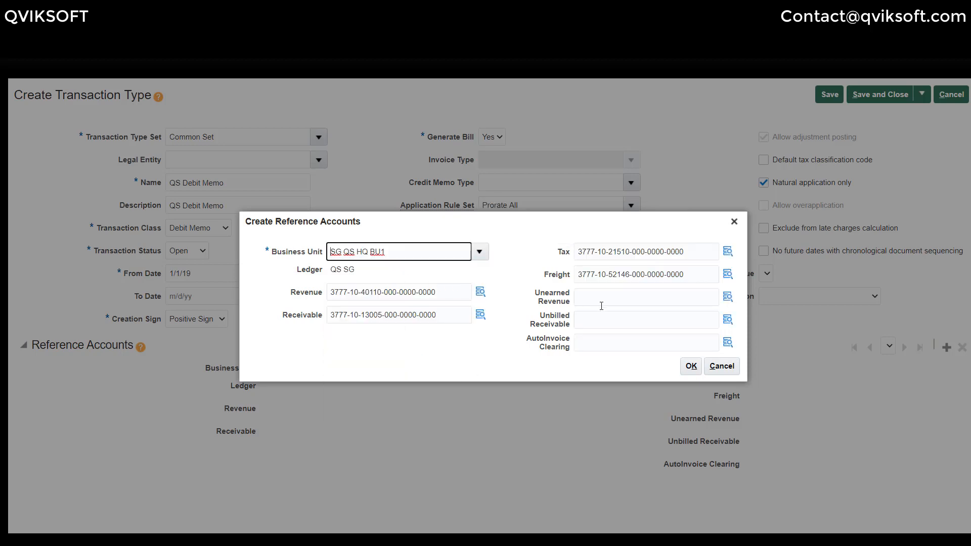
click(691, 367)
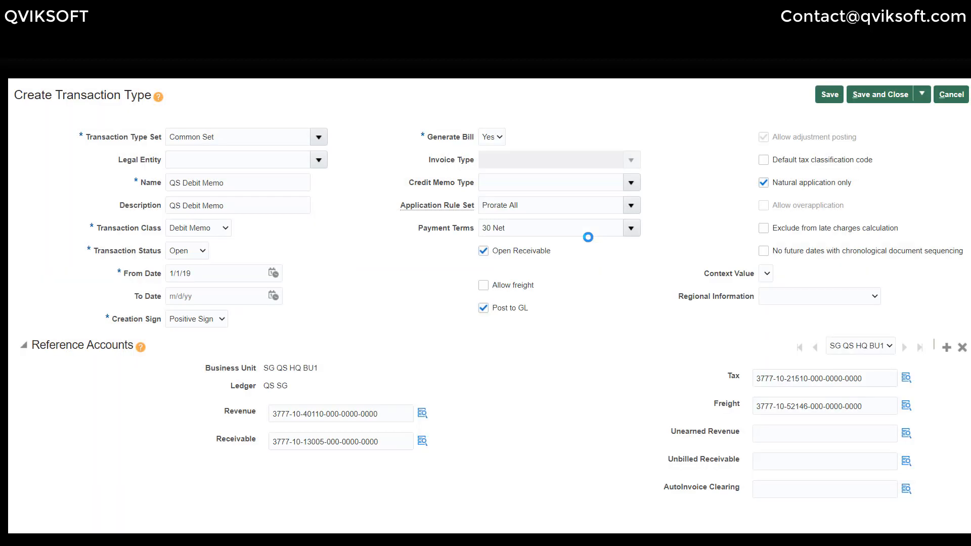
click(864, 97)
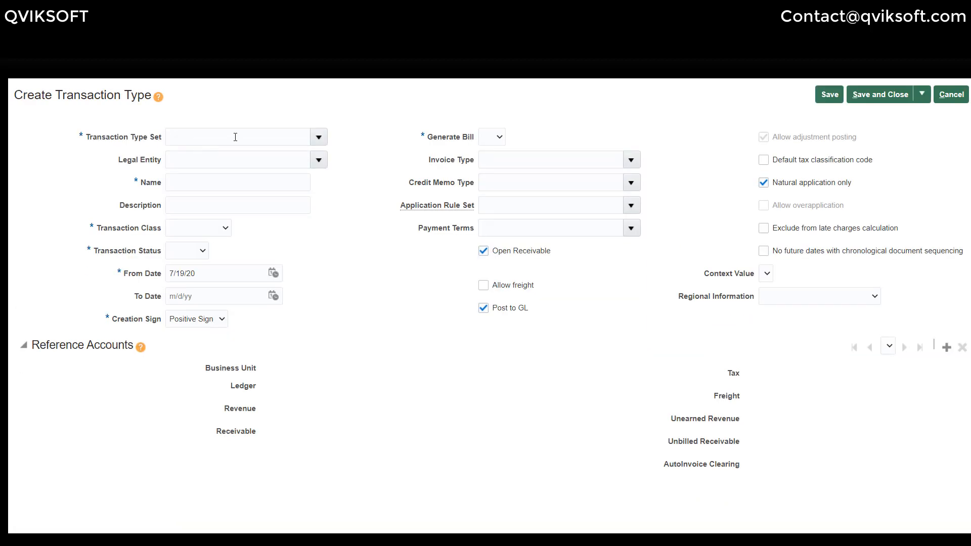
Assign the next new transaction type to the Common Set transaction type set.
click(235, 137)
text(Common)
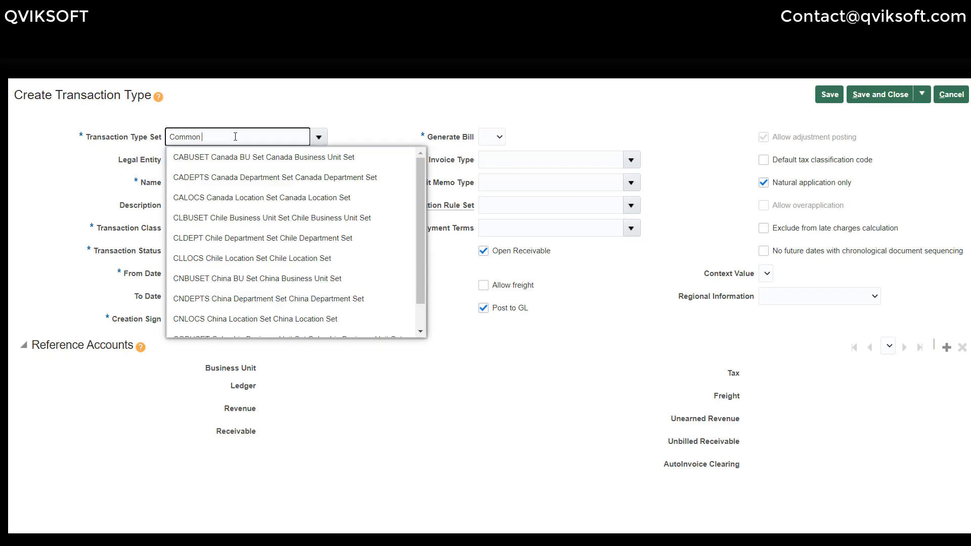
click(234, 160)
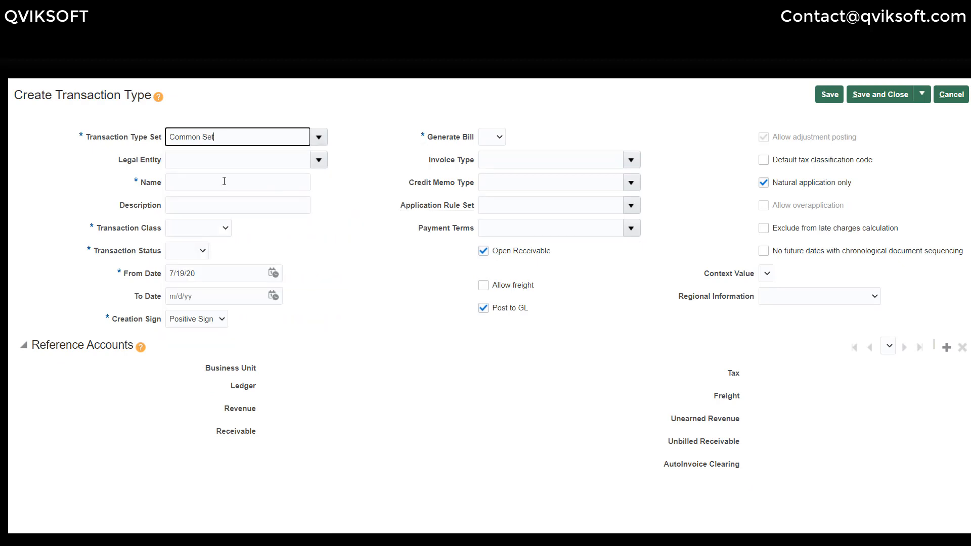
Enter QS Credit Memo as both the name and the description of the transaction type.
click(223, 182)
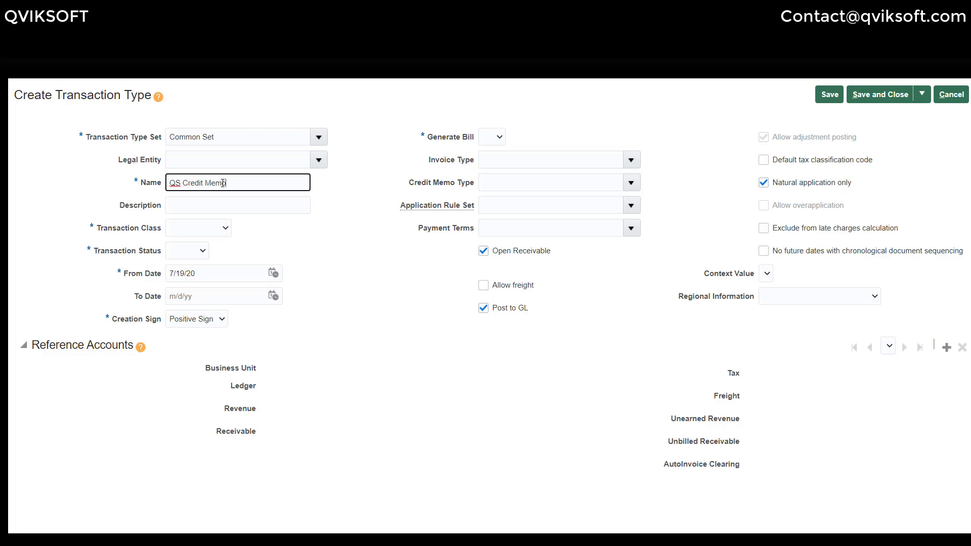
key(ctrl+a)
key(ctrl+c)
key(Tab)
key(ctrl+v)
key(Tab)
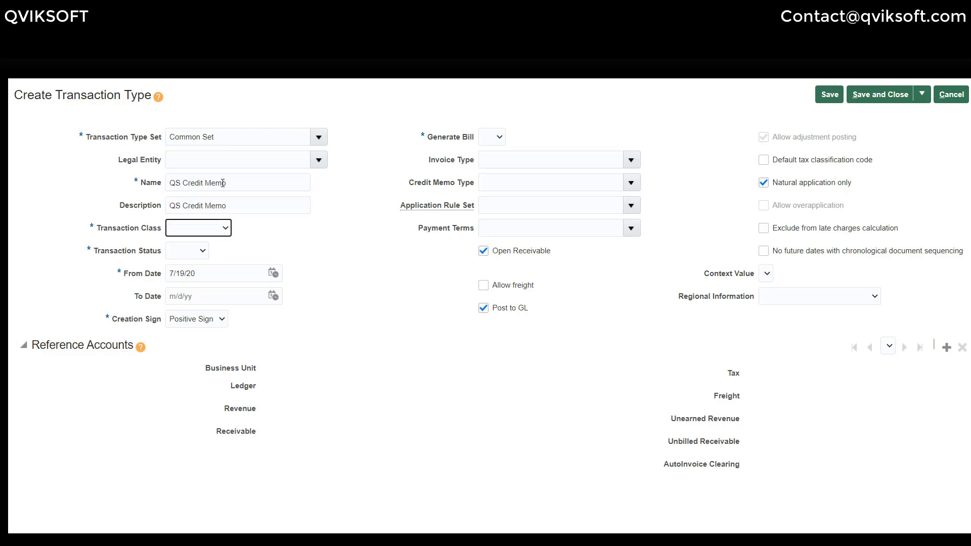
Set QS Credit Memo's transaction class to Credit Memo, its status to Open and its from date to 1/1/19.
click(200, 233)
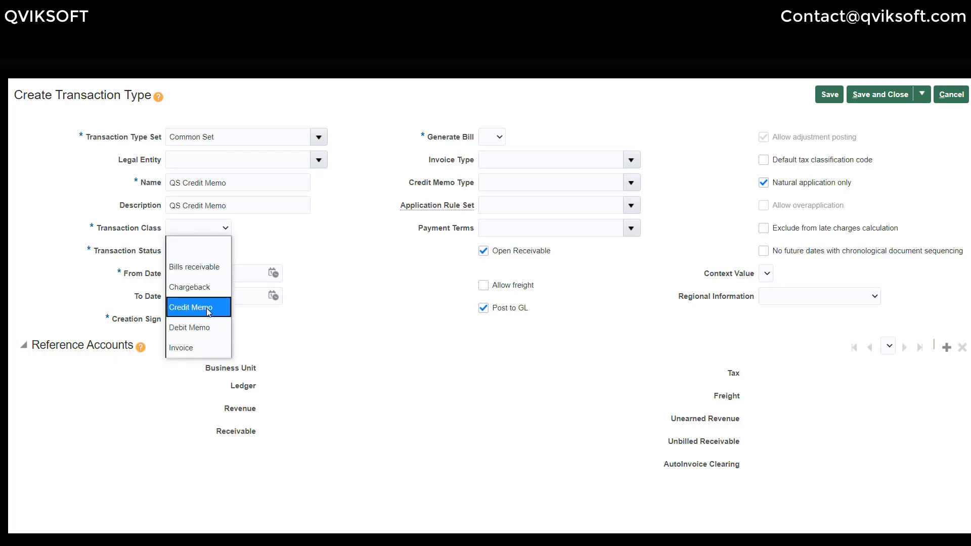
click(208, 312)
click(196, 251)
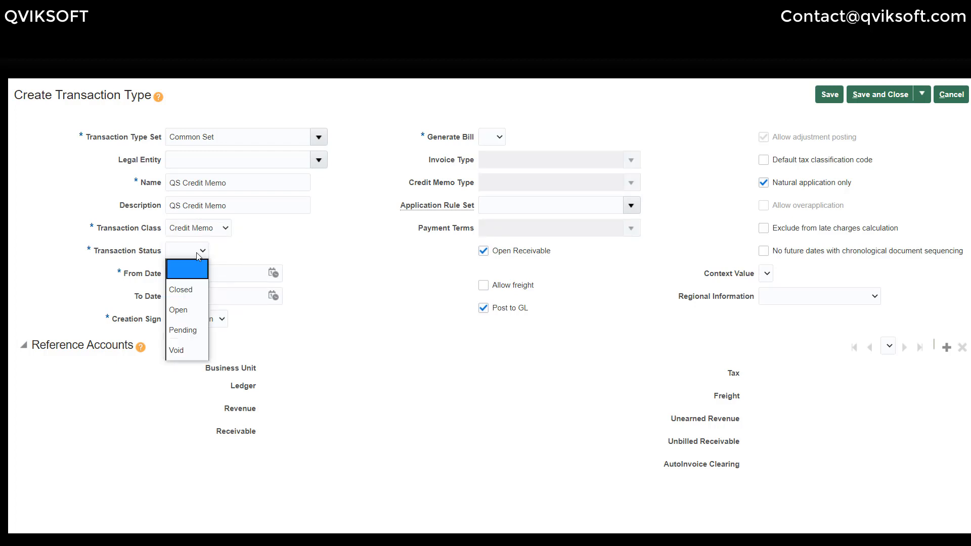
click(197, 314)
triple_click(217, 271)
text(1/1/19)
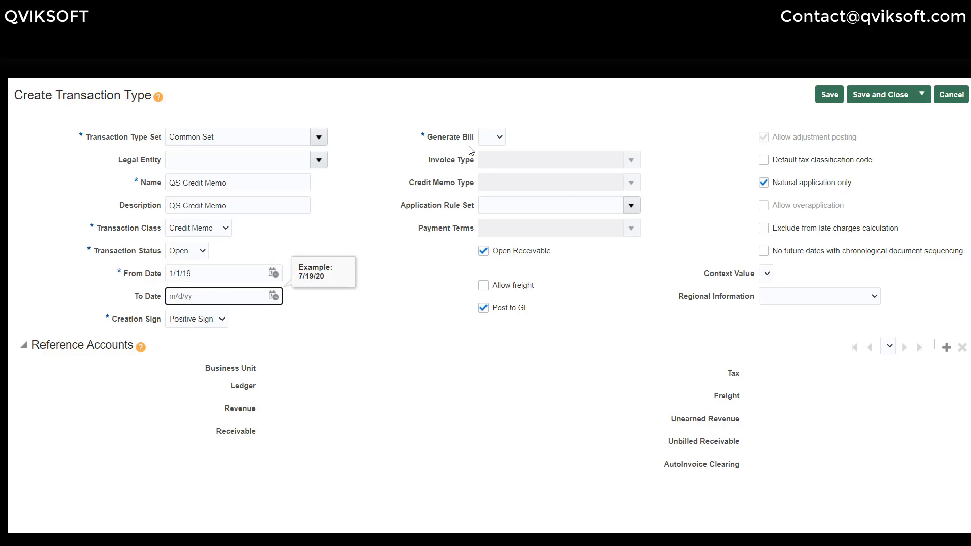
Set Generate Bill to Yes and the application rule set to Prorate All for QS Credit Memo, and save it.
click(492, 135)
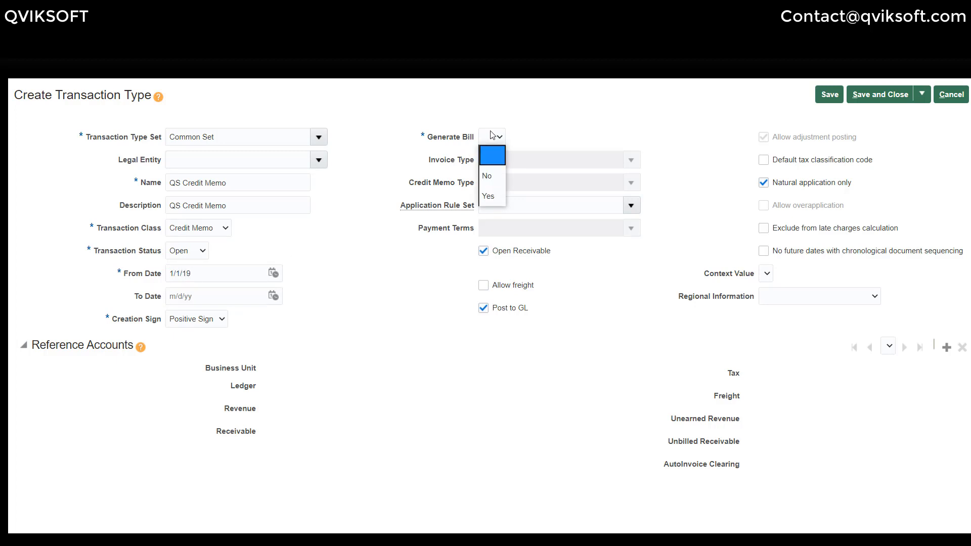
click(488, 195)
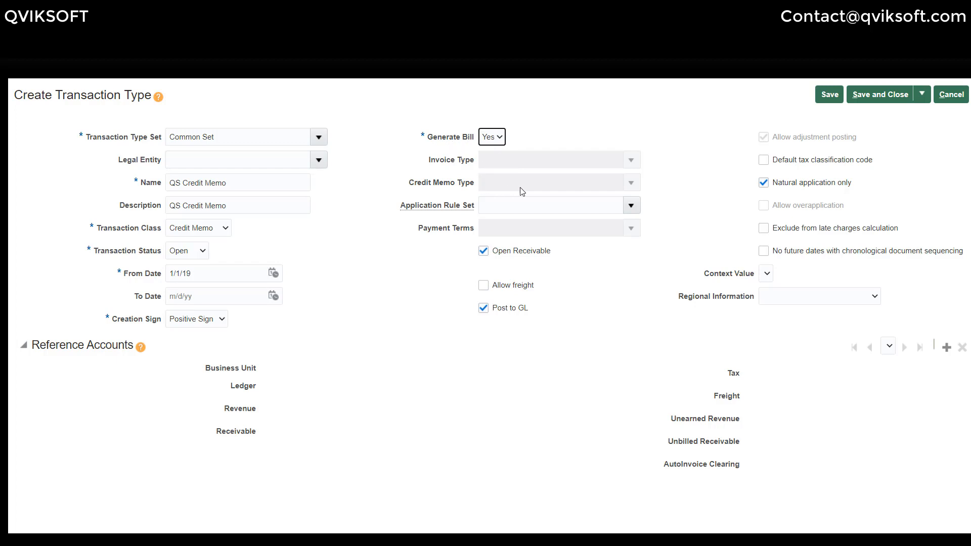
click(632, 207)
click(546, 311)
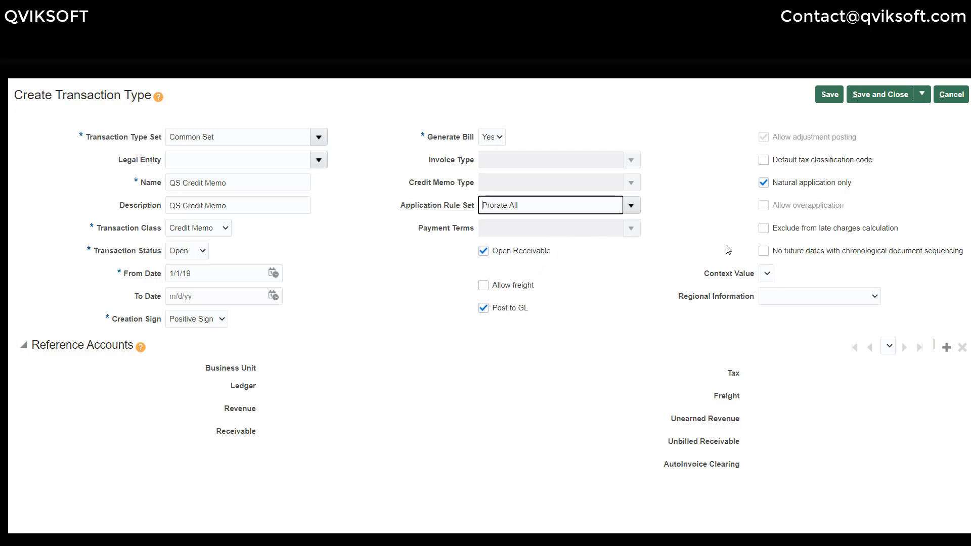
click(835, 95)
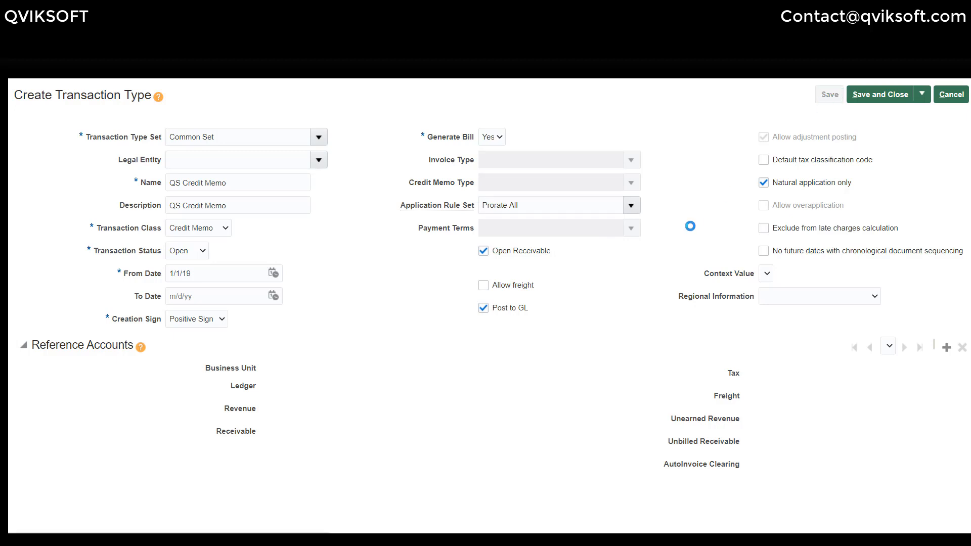
Create reference accounts for business unit SG QS HQ BU1 on QS Credit Memo, and save and close the transaction type.
click(946, 349)
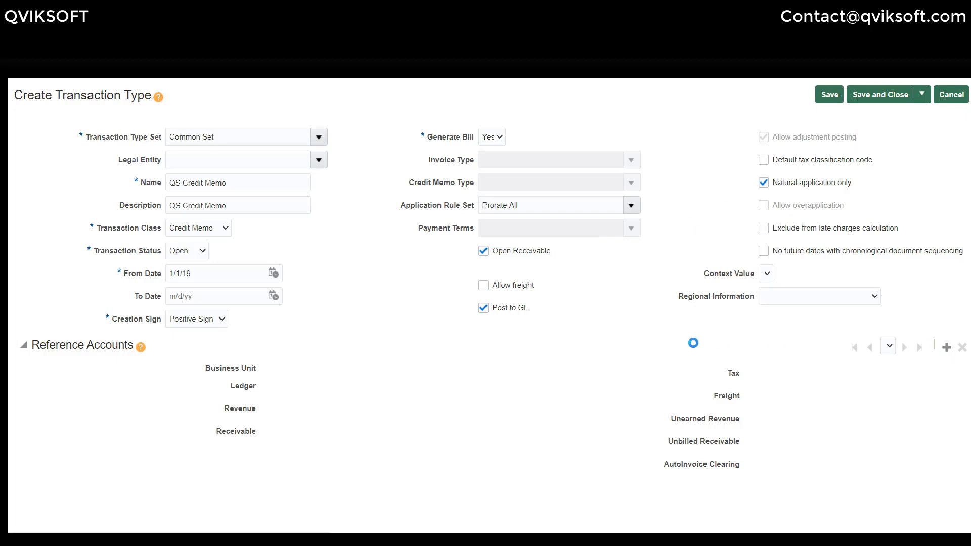
click(479, 255)
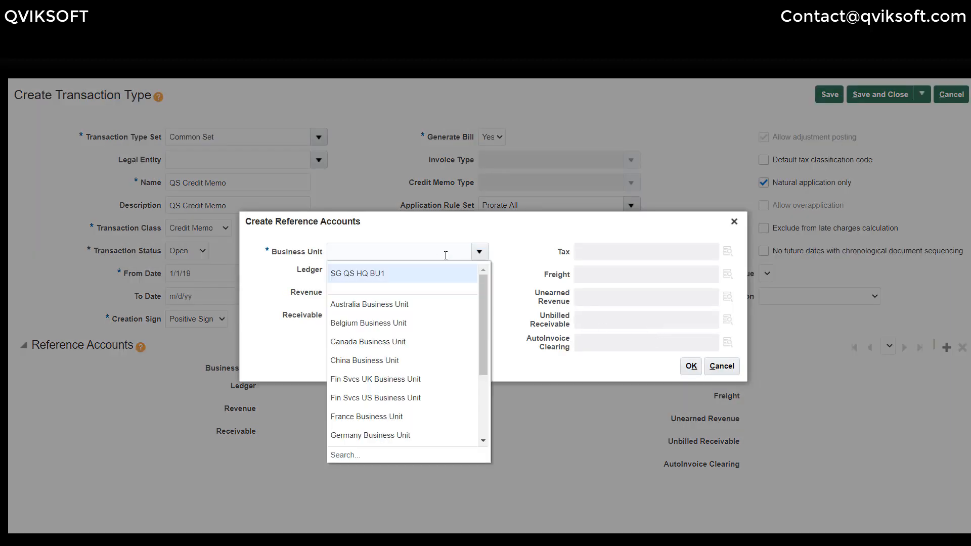
click(426, 274)
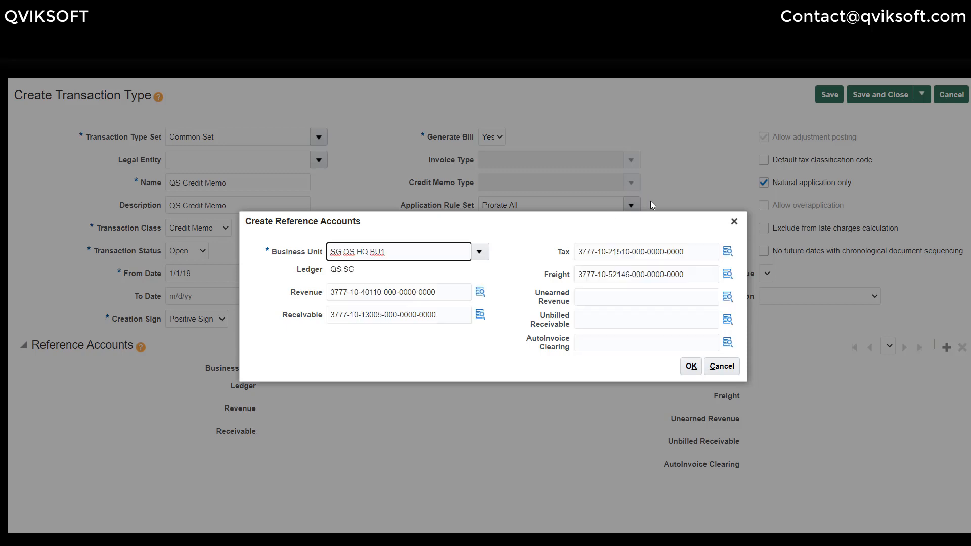
click(690, 366)
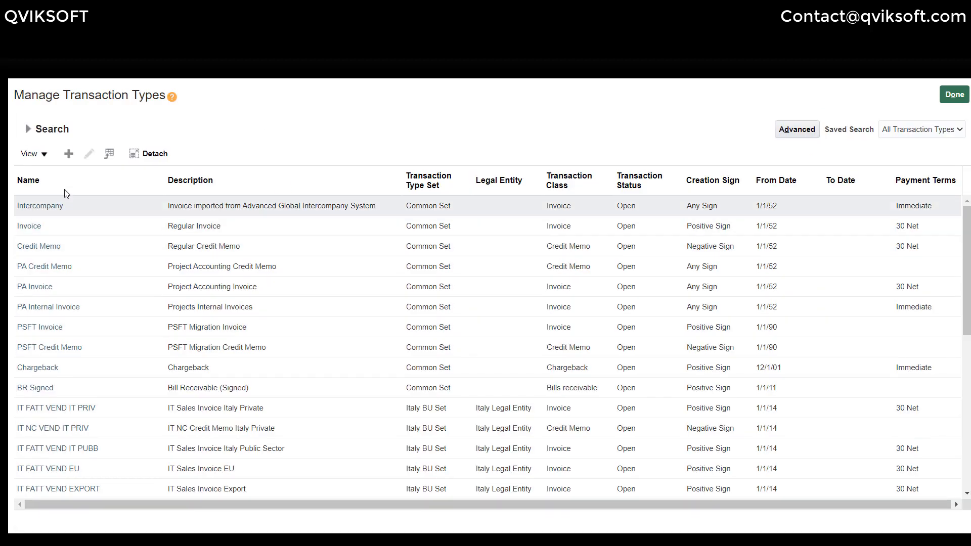
Search the transaction types for names starting with QS.
click(31, 130)
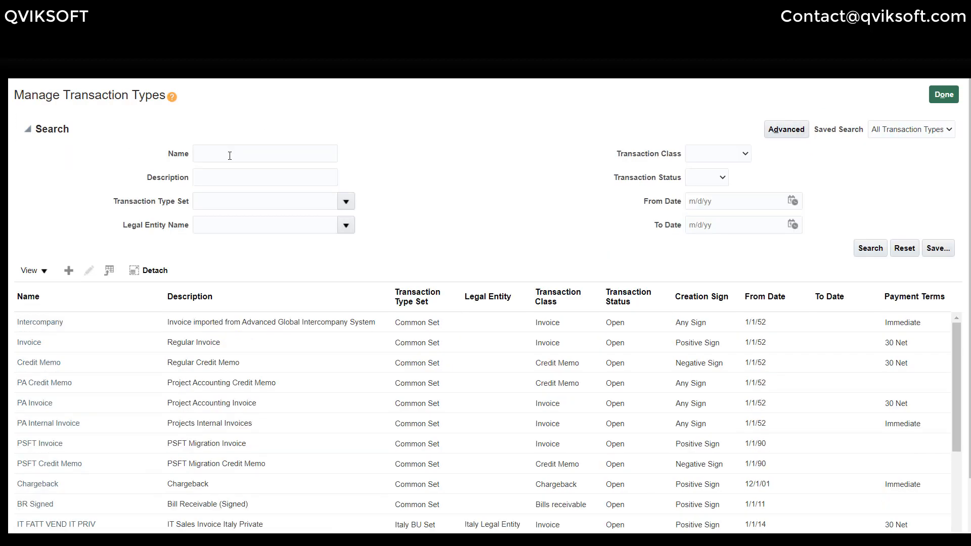
click(271, 161)
text(QS)
click(870, 247)
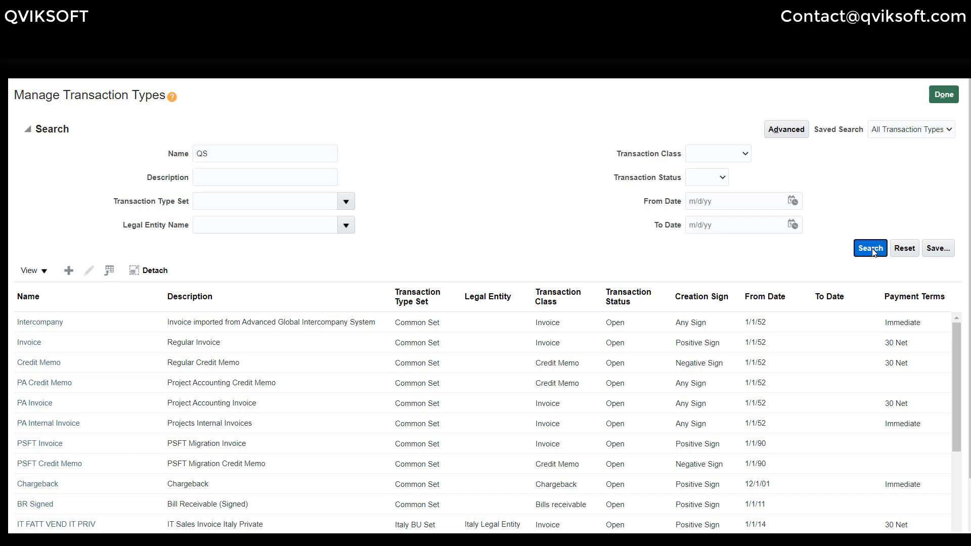
Assign QS Credit Memo as the credit memo type of QS Sales Invoice, and save and close it.
click(51, 205)
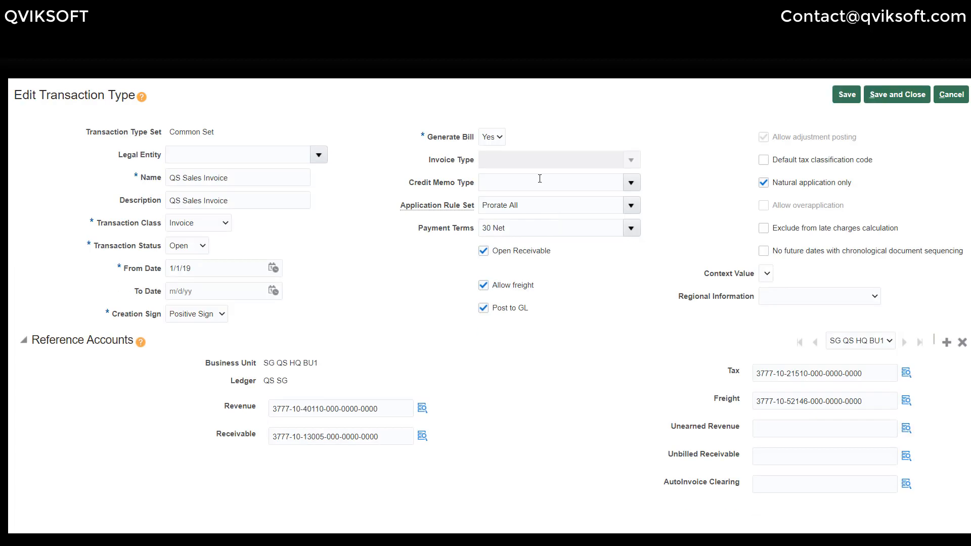
click(537, 182)
text(QS)
key(Tab)
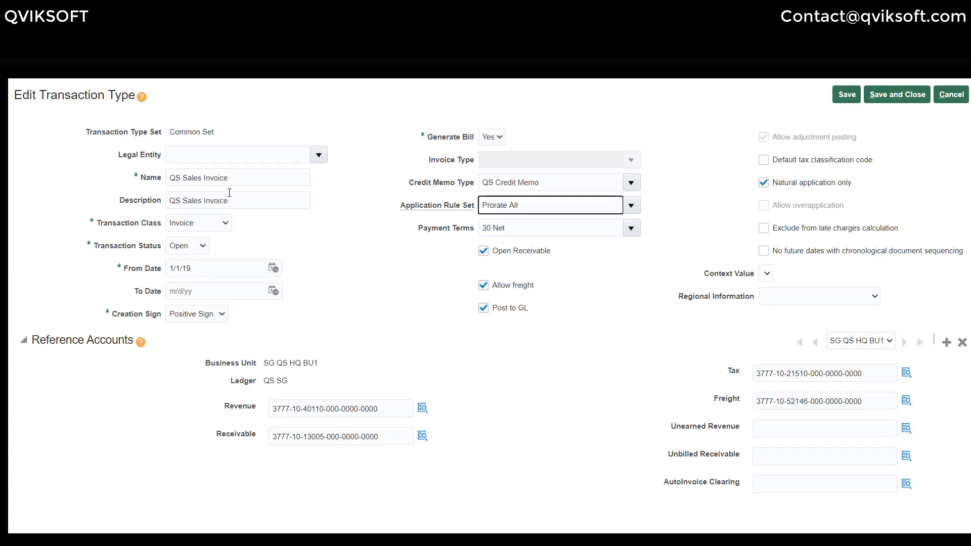
drag(229, 192, 165, 203)
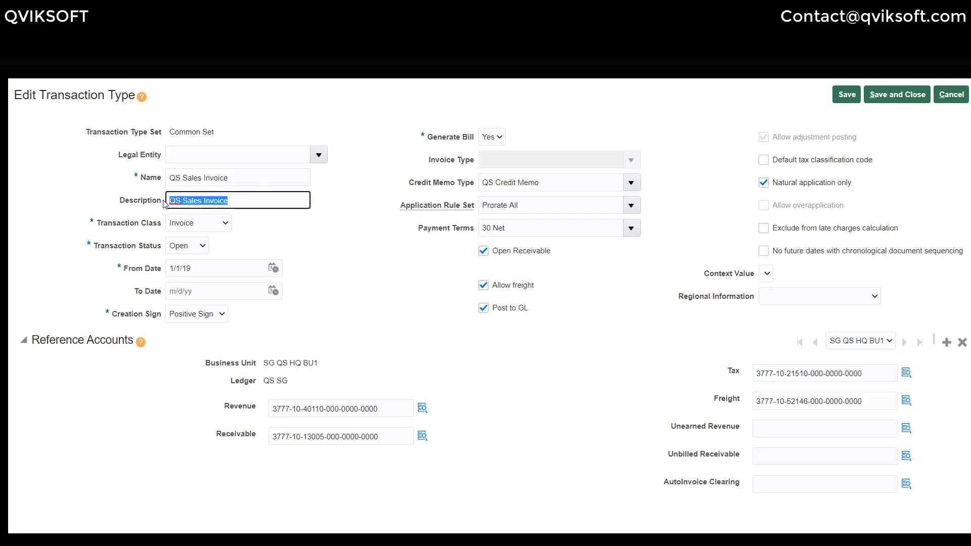
click(255, 206)
click(547, 189)
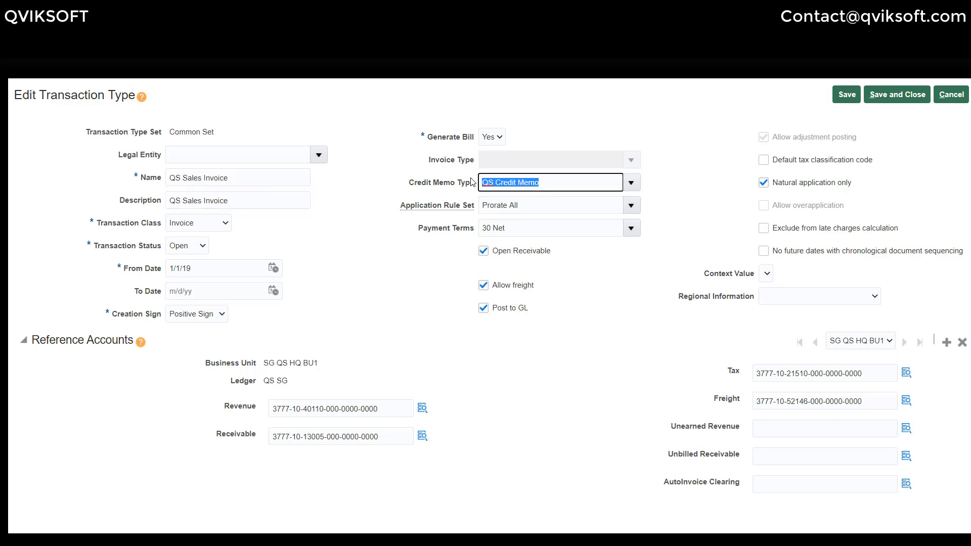
click(353, 219)
click(892, 95)
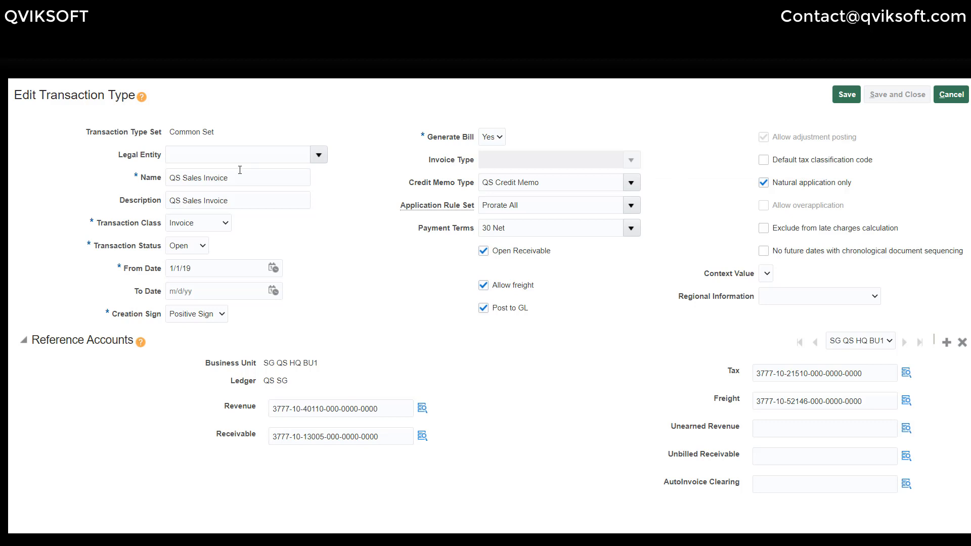
Assign QS Credit Memo as the credit memo type of QS Debit Memo, and save and close it.
click(65, 229)
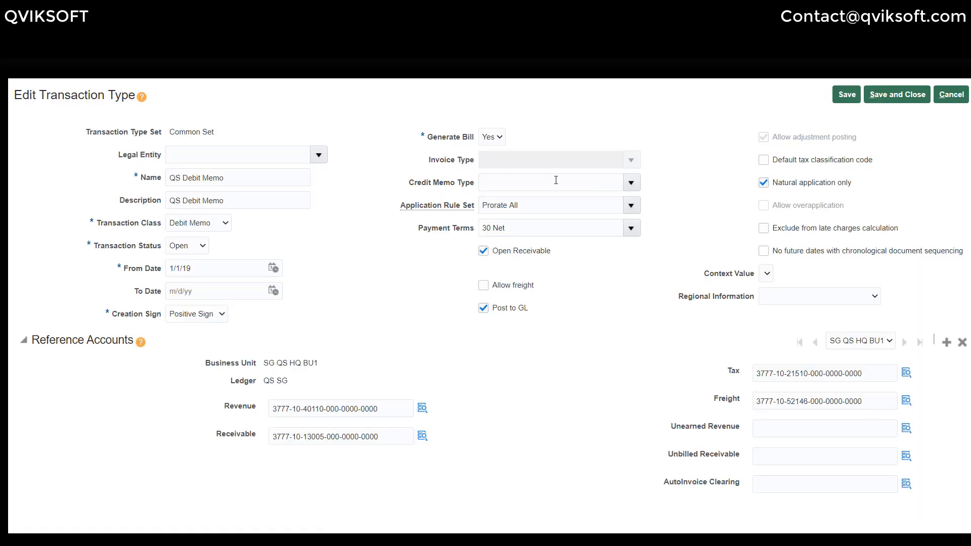
click(555, 180)
text(QS)
key(Tab)
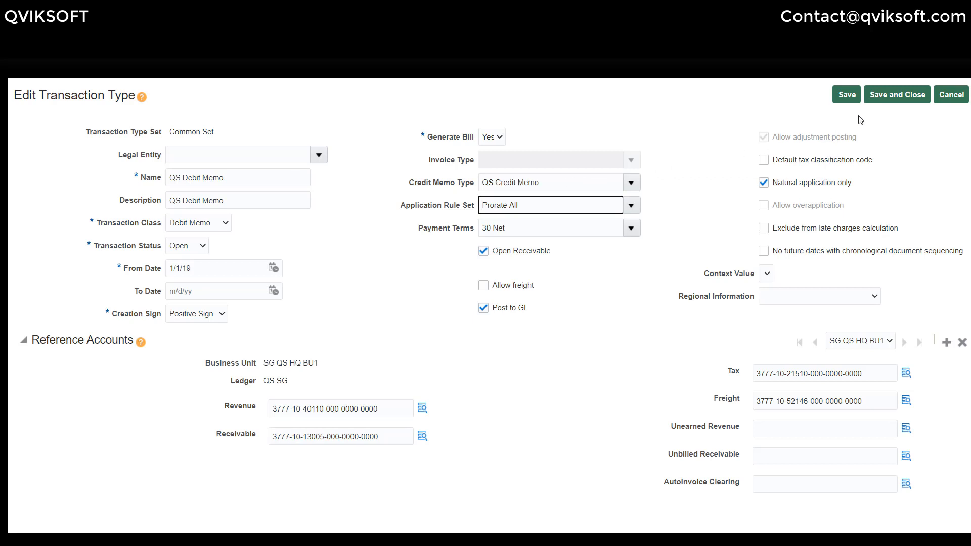
click(895, 94)
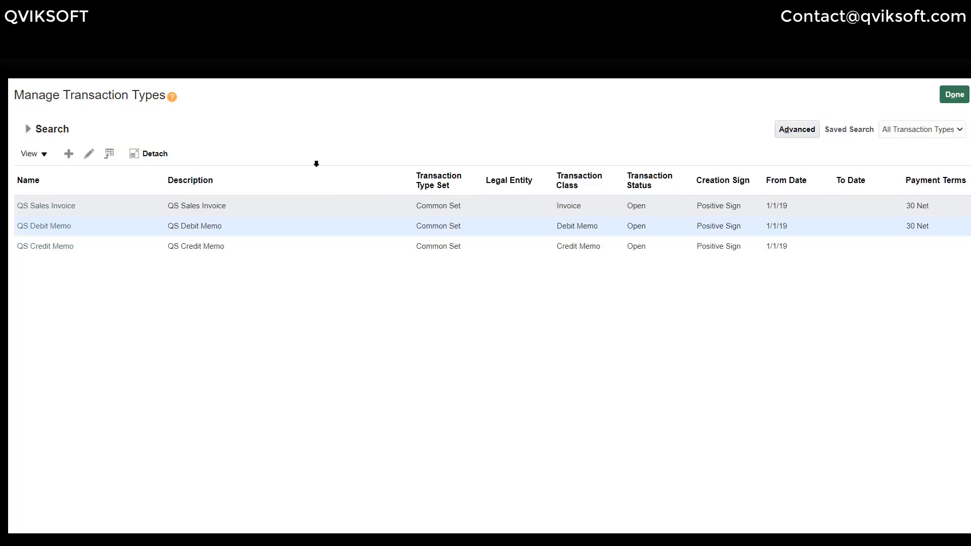